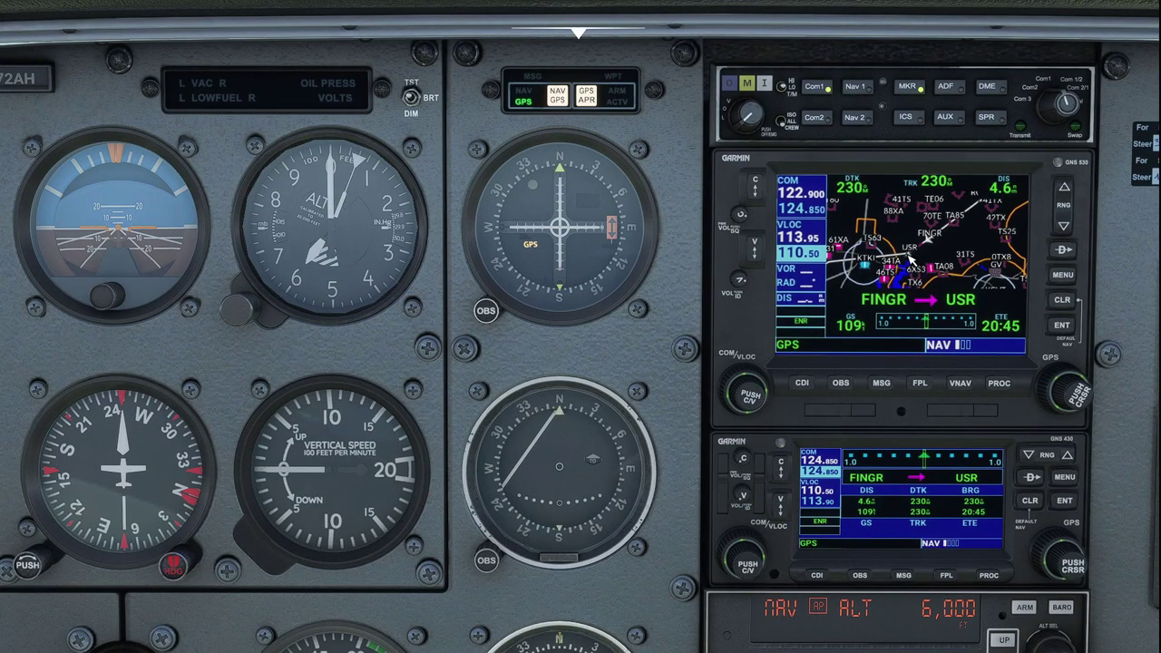
Step: Load the RNAV 15 approach into KADS with the SORNE transition from the GNS 530 procedures page
{"action": "left_click", "coordinate": [1000, 385]}
{"action": "left_click", "coordinate": [1081, 395]}
{"action": "scroll", "coordinate": [1081, 396], "scroll_direction": "down", "scroll_amount": 1}
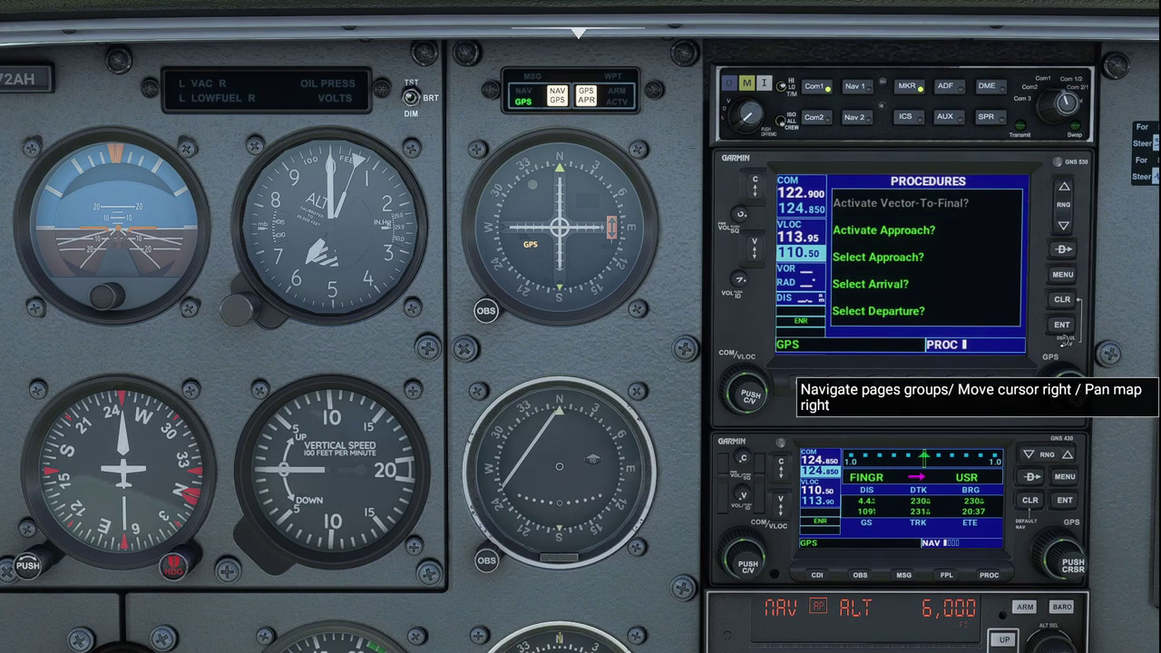
{"action": "left_click", "coordinate": [1073, 329]}
{"action": "scroll", "coordinate": [1080, 396], "scroll_direction": "down", "scroll_amount": 1}
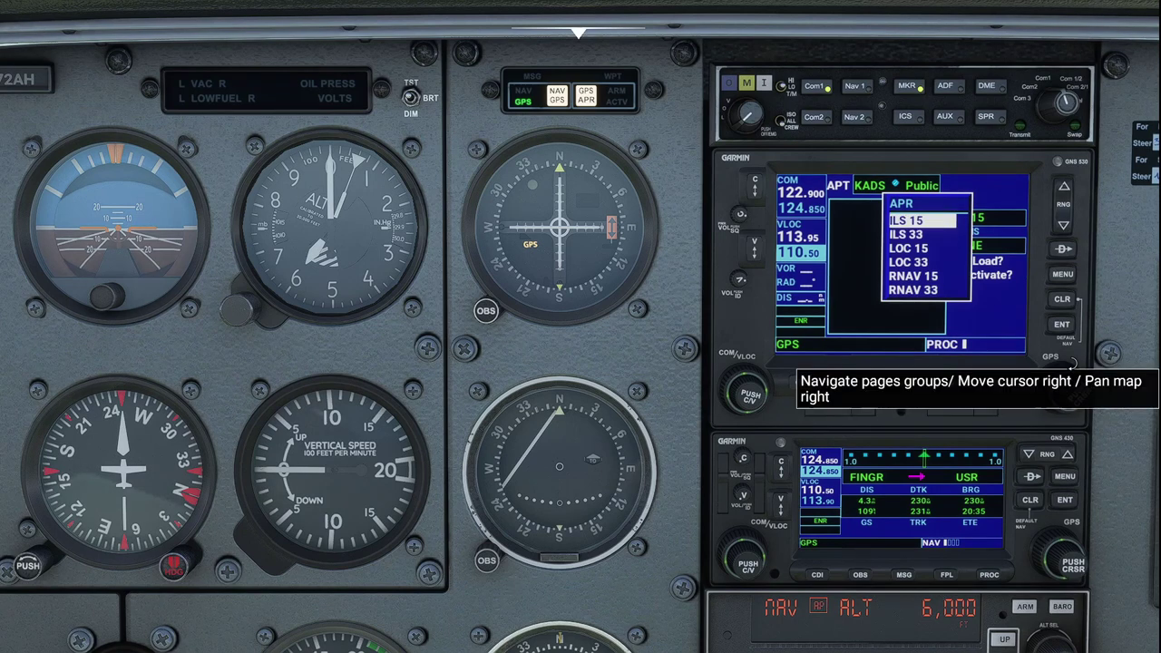
{"action": "scroll", "coordinate": [1074, 363], "scroll_direction": "down", "scroll_amount": 4}
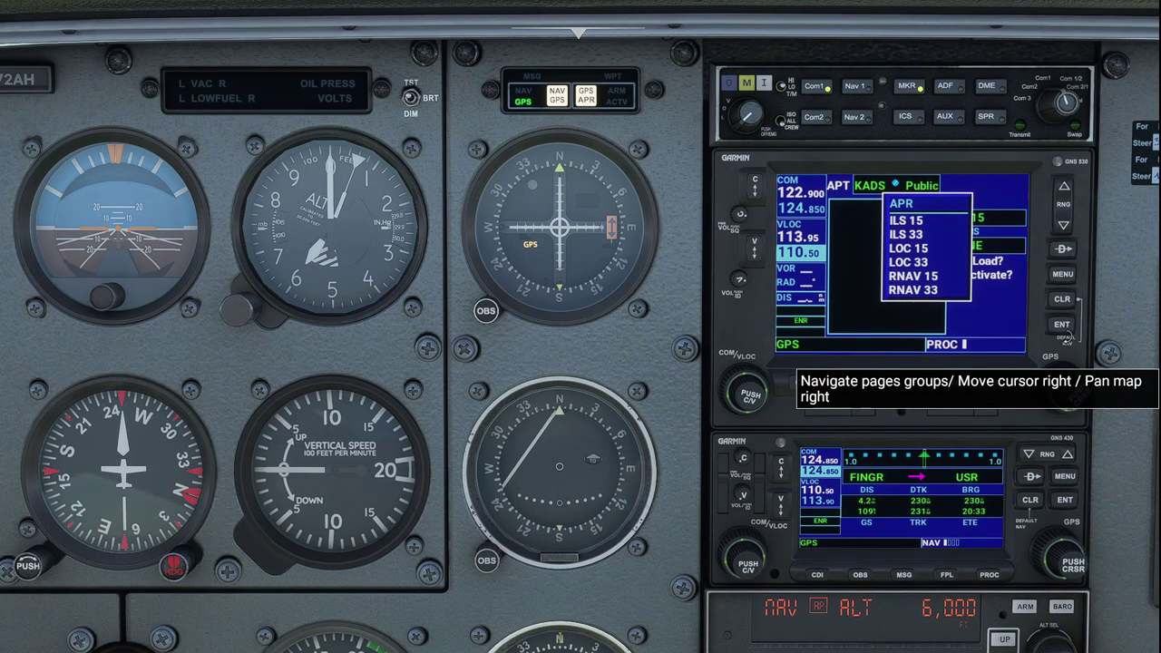
{"action": "left_click", "coordinate": [1073, 326]}
{"action": "scroll", "coordinate": [1080, 395], "scroll_direction": "down", "scroll_amount": 1}
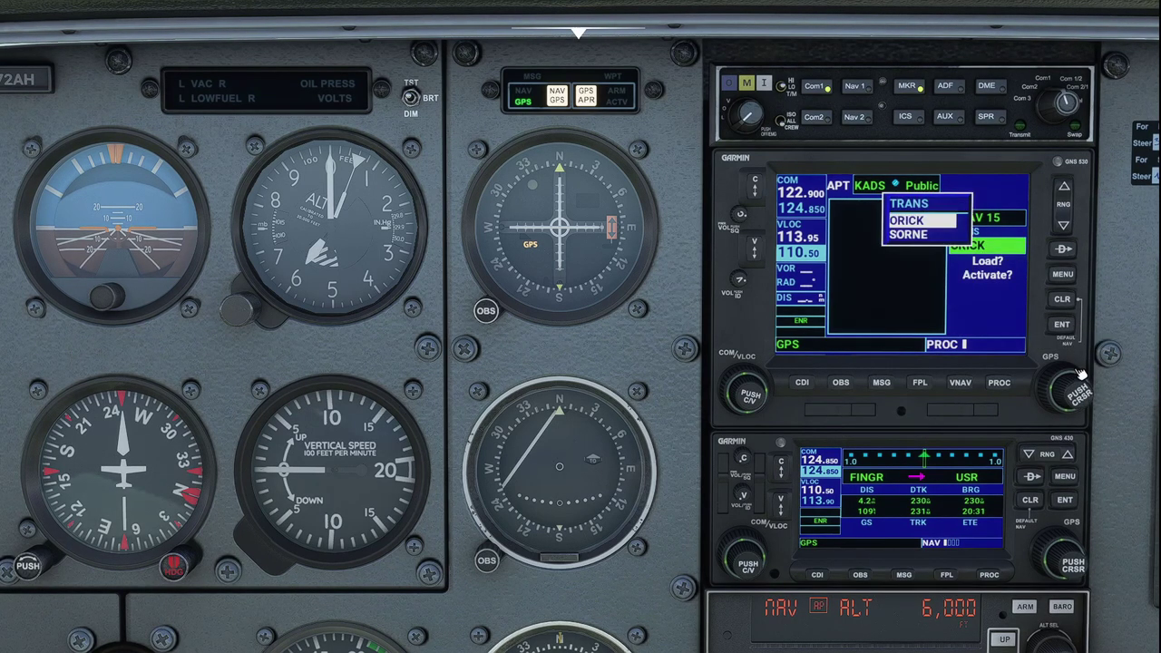
{"action": "scroll", "coordinate": [1074, 362], "scroll_direction": "down", "scroll_amount": 1}
{"action": "left_click", "coordinate": [1070, 327]}
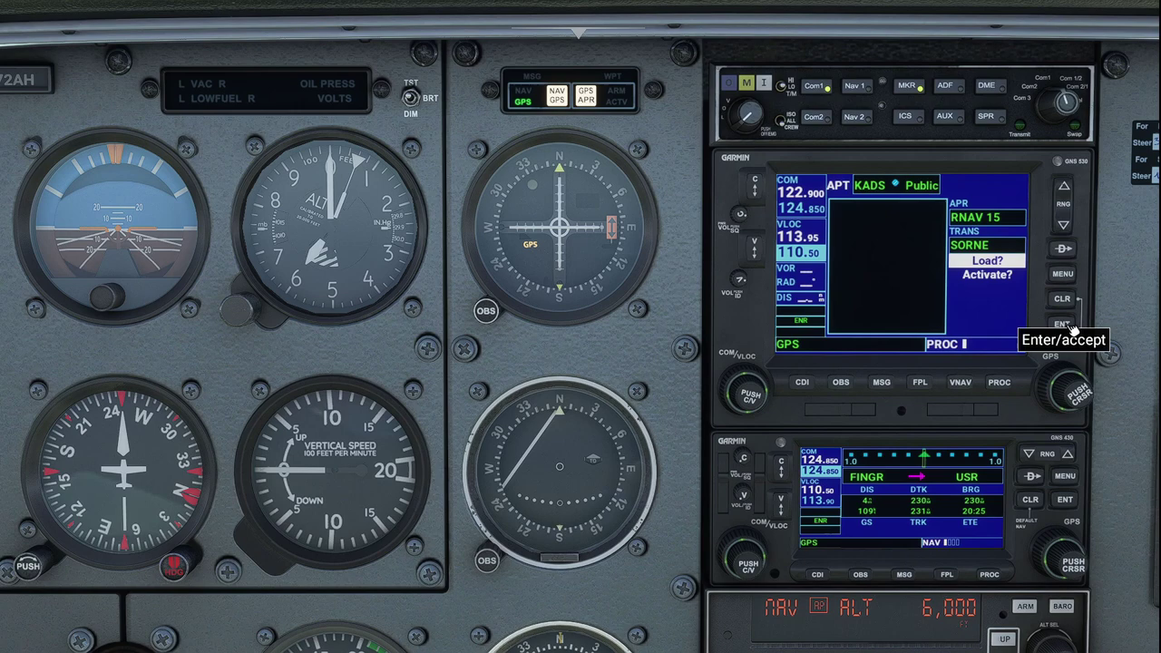
{"action": "left_click", "coordinate": [1071, 327]}
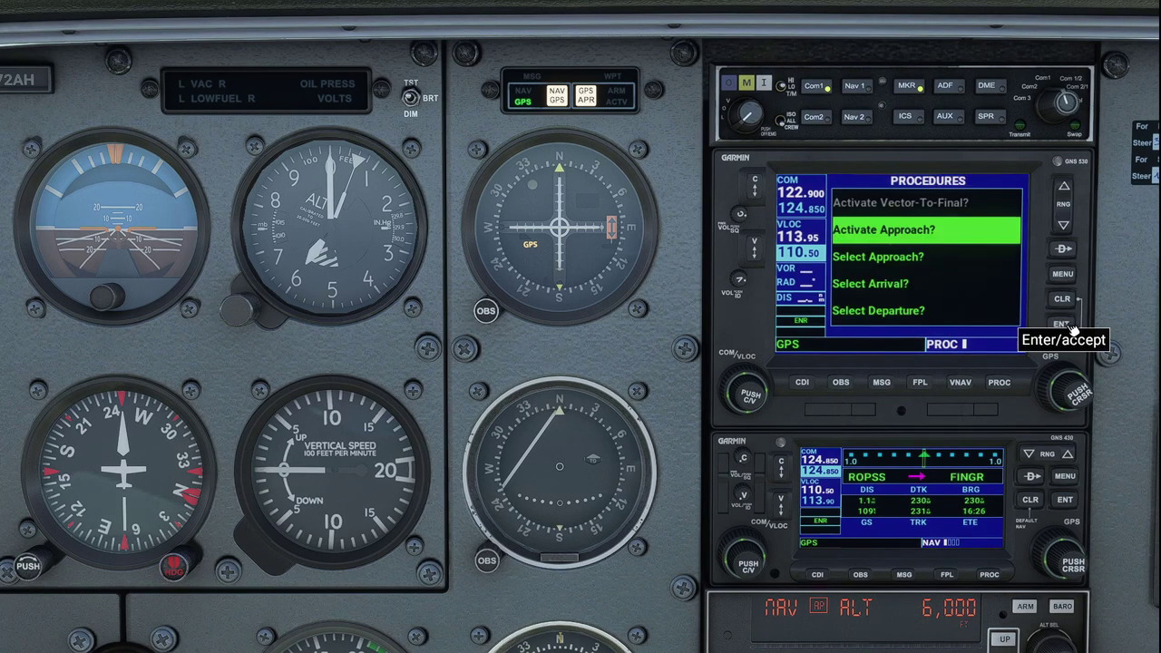
Step: Review SORNE, BONOO, JERIT and RW15 following KADS in the flight plan, then open the VFR map
{"action": "left_click", "coordinate": [922, 384]}
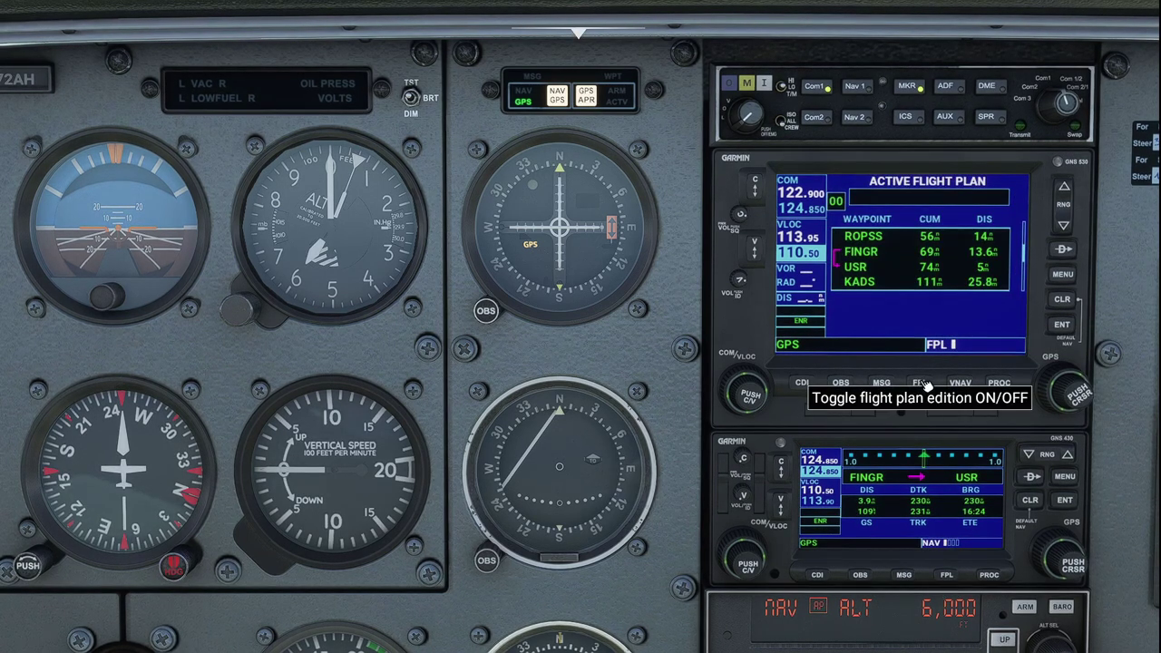
{"action": "left_click", "coordinate": [1082, 395]}
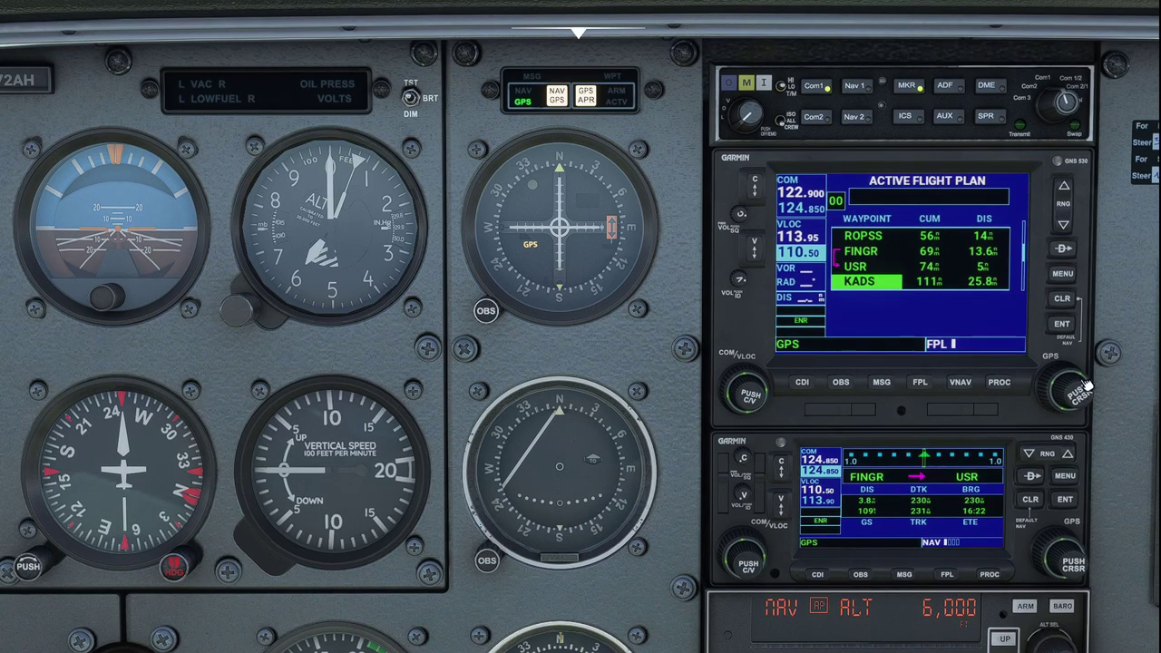
{"action": "scroll", "coordinate": [1077, 364], "scroll_direction": "down", "scroll_amount": 2}
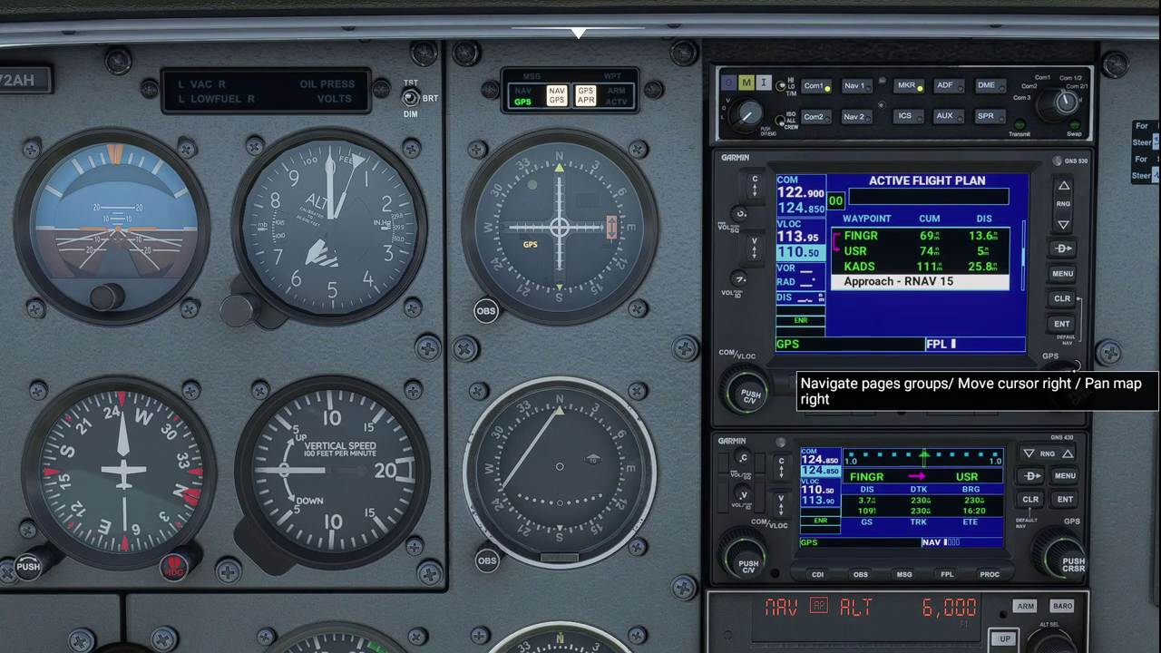
{"action": "scroll", "coordinate": [1077, 364], "scroll_direction": "down", "scroll_amount": 1}
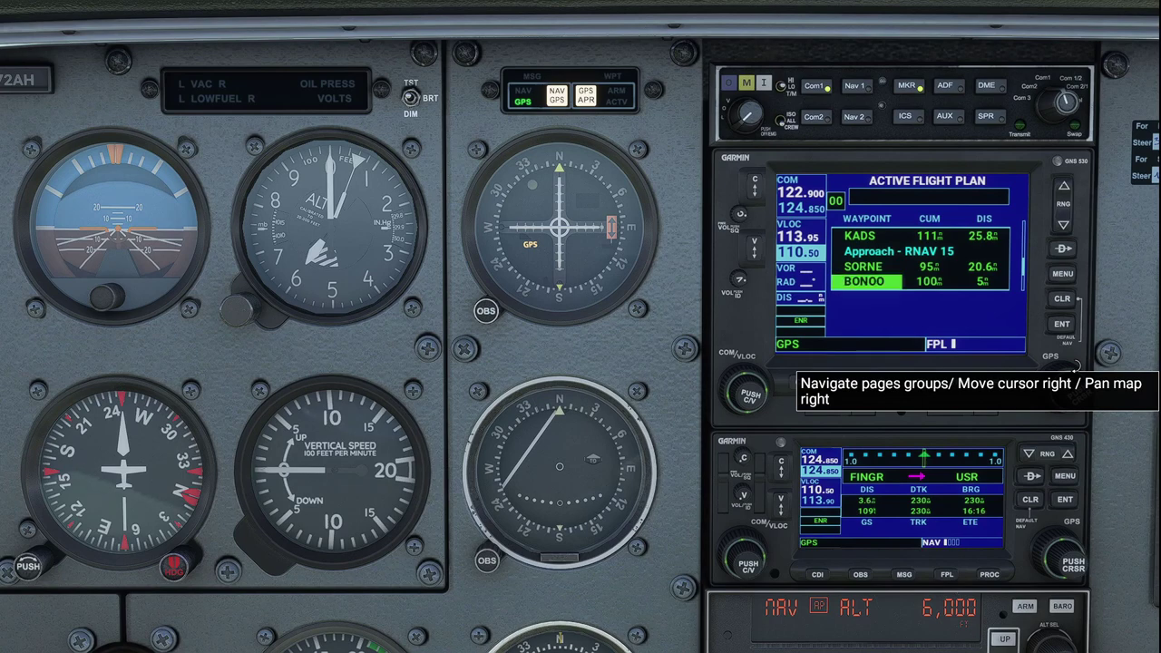
{"action": "scroll", "coordinate": [1077, 364], "scroll_direction": "down", "scroll_amount": 2}
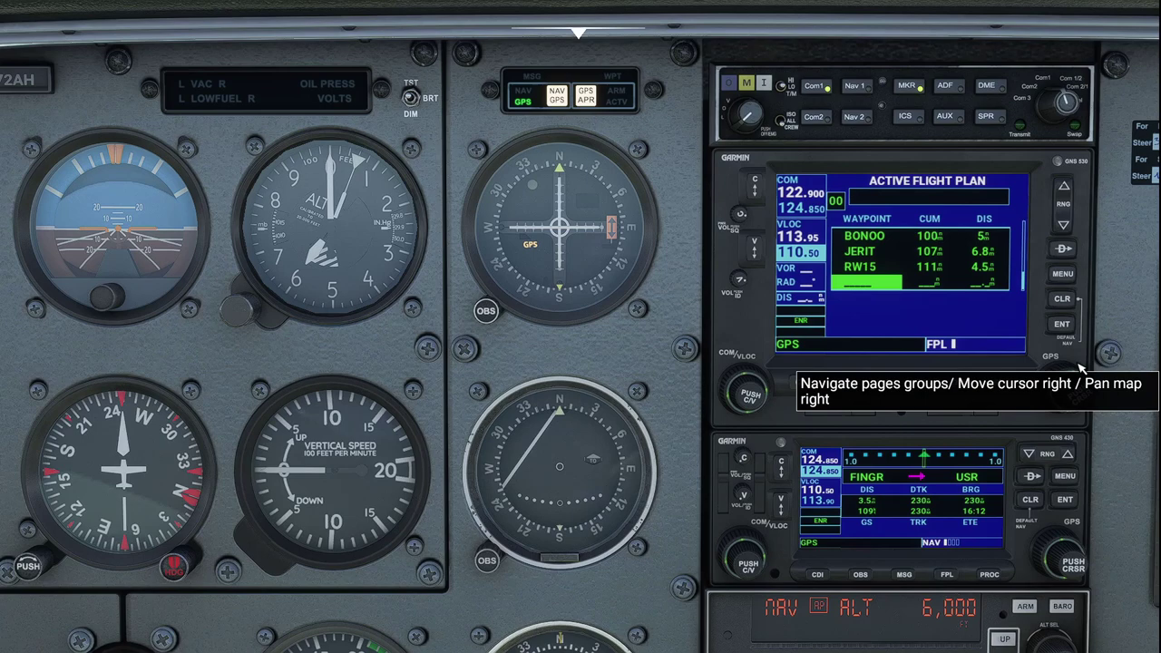
{"action": "scroll", "coordinate": [1078, 368], "scroll_direction": "down", "scroll_amount": 1}
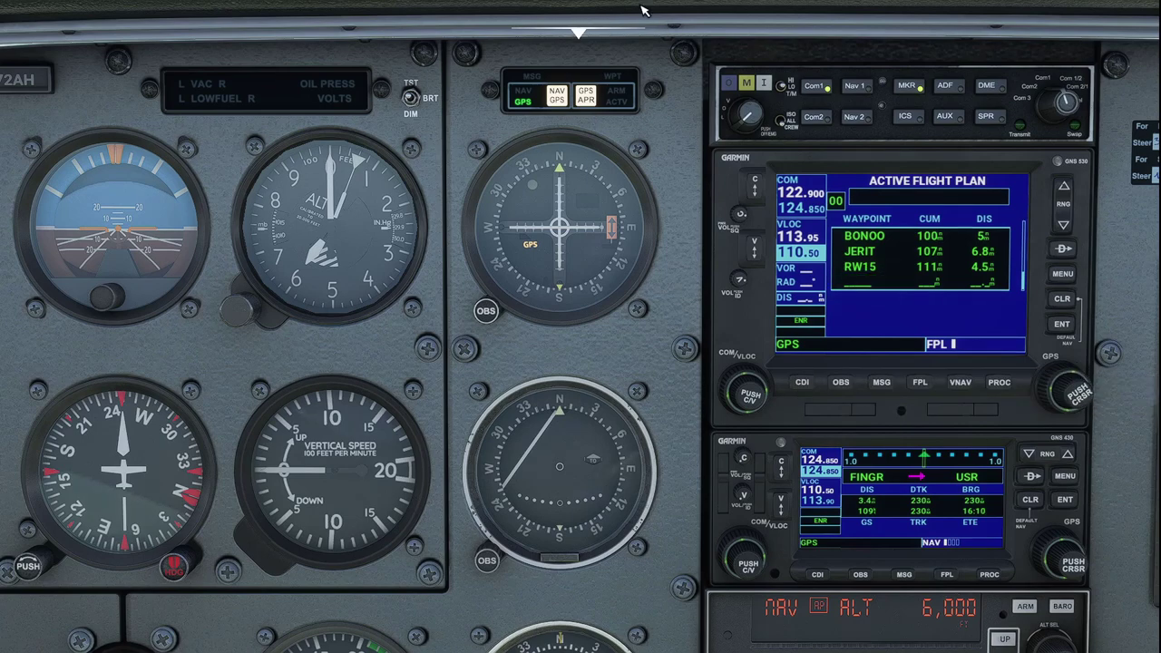
{"action": "mouse_move", "coordinate": [590, 33]}
{"action": "left_click", "coordinate": [676, 60]}
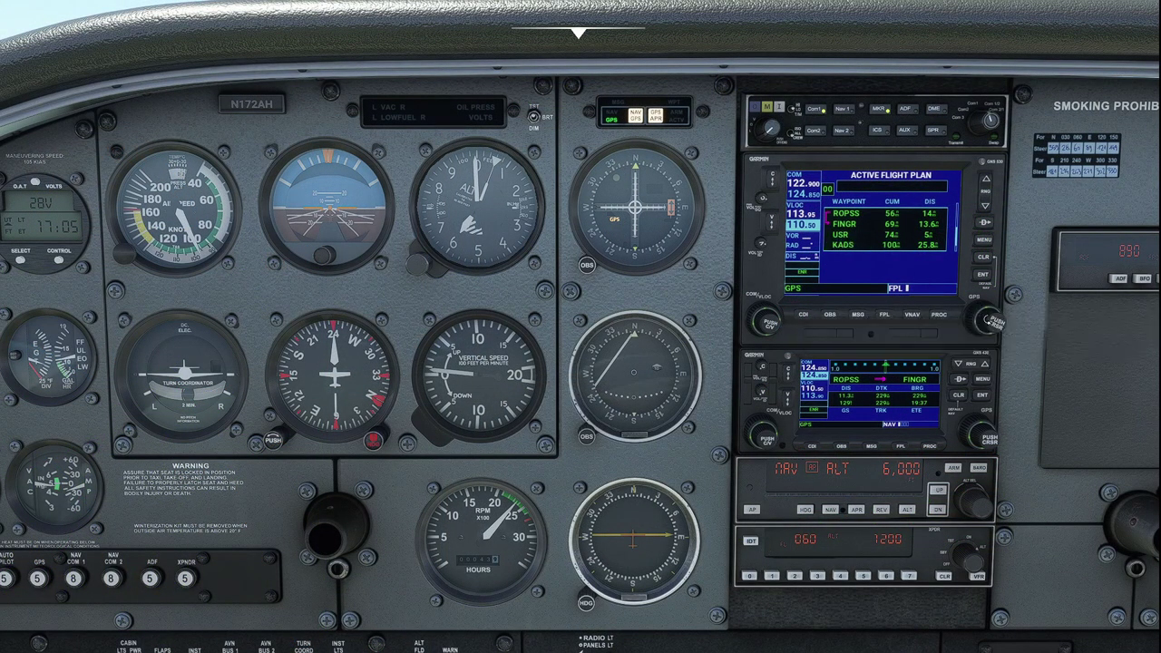
Step: Spell SORNE in Waypoint Information and insert it after USR in the flight plan
{"action": "scroll", "coordinate": [996, 324], "scroll_direction": "up", "scroll_amount": 1}
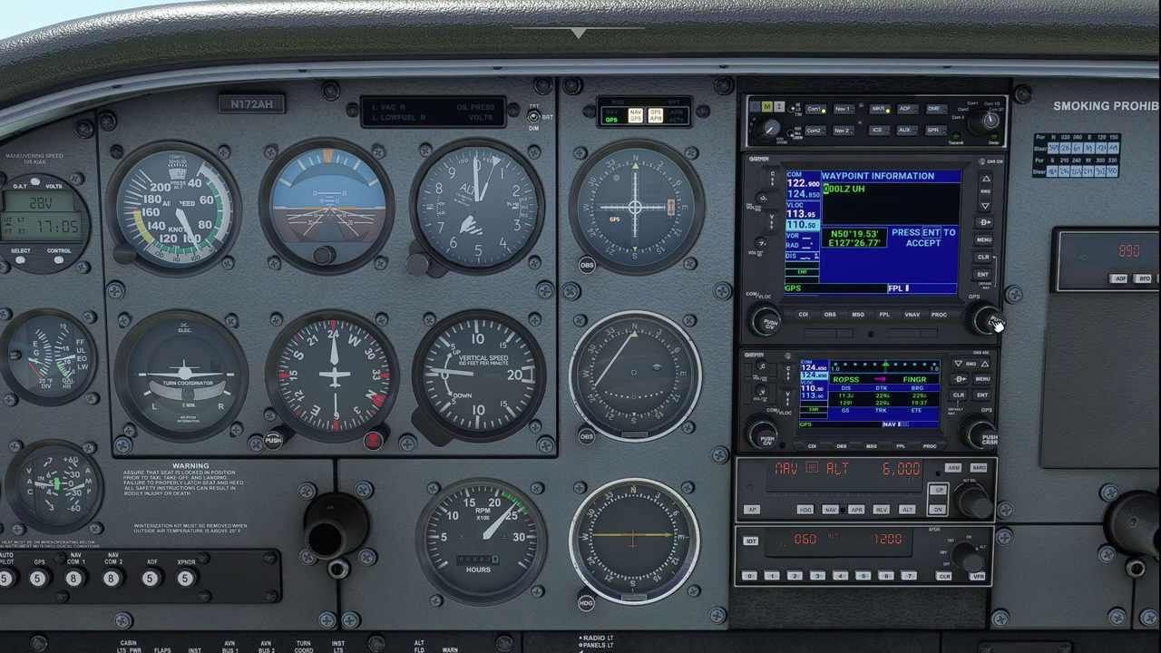
{"action": "scroll", "coordinate": [996, 324], "scroll_direction": "down", "scroll_amount": 2}
{"action": "scroll", "coordinate": [996, 323], "scroll_direction": "down", "scroll_amount": 2}
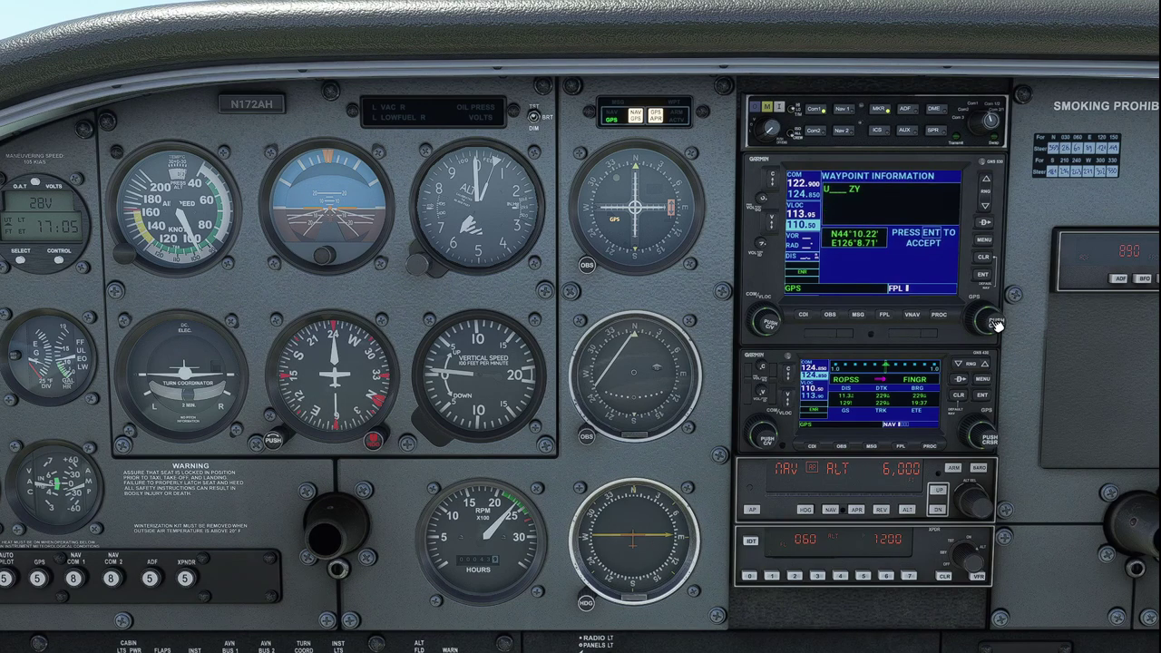
{"action": "scroll", "coordinate": [996, 324], "scroll_direction": "down", "scroll_amount": 1}
{"action": "scroll", "coordinate": [987, 316], "scroll_direction": "down", "scroll_amount": 1}
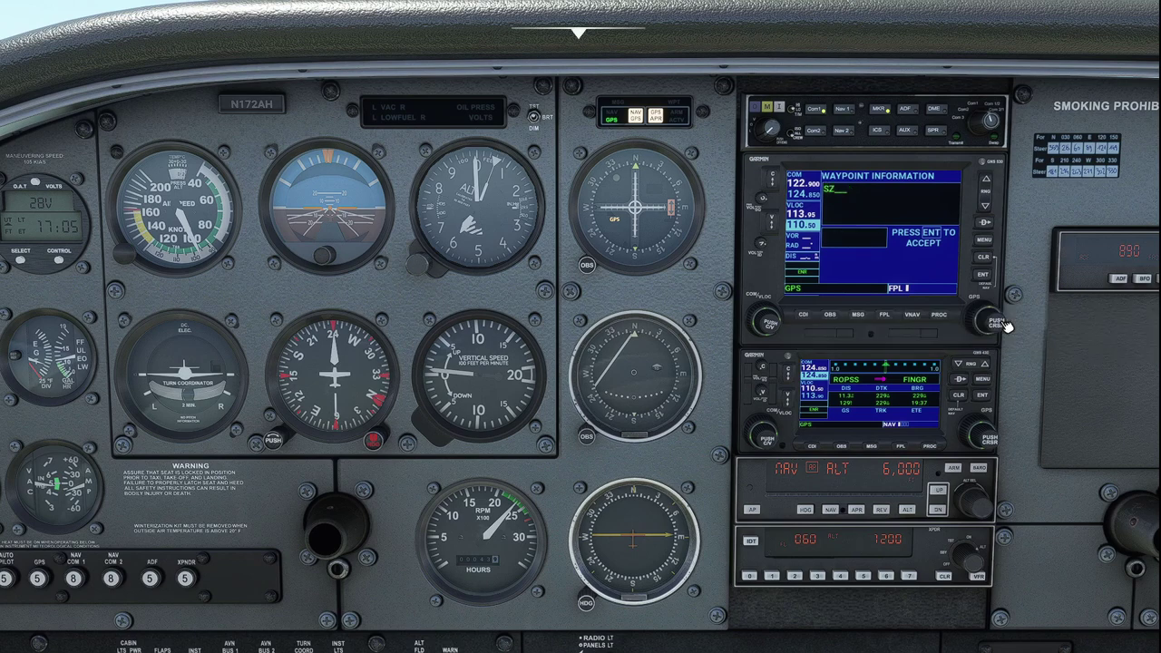
{"action": "scroll", "coordinate": [996, 324], "scroll_direction": "down", "scroll_amount": 1}
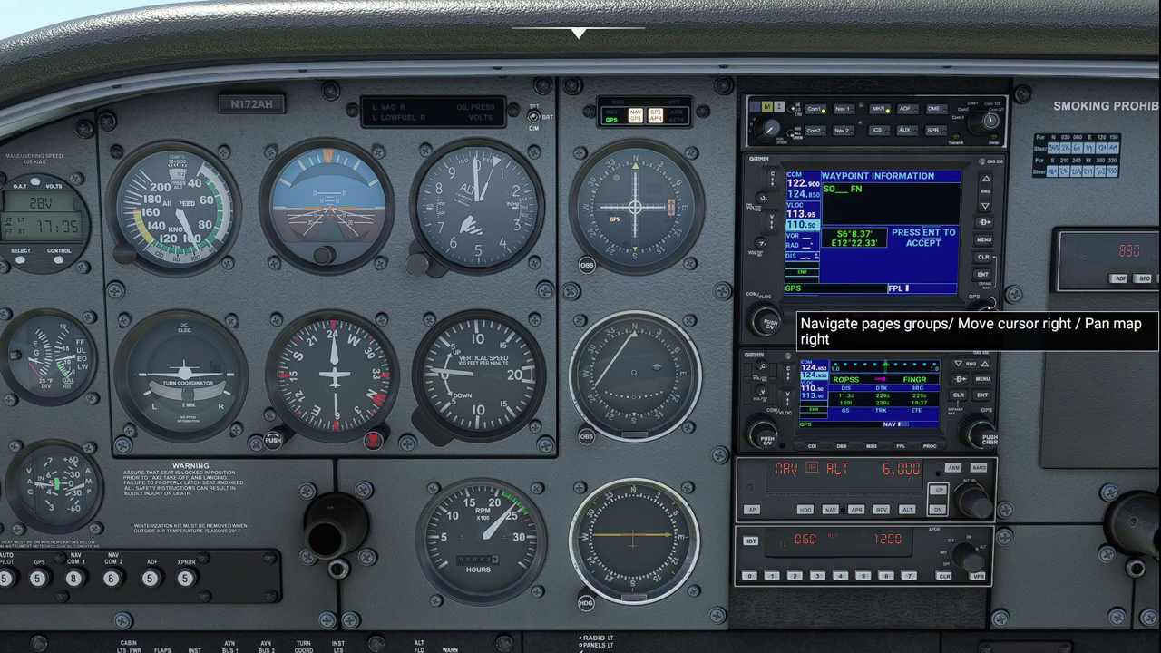
{"action": "scroll", "coordinate": [998, 323], "scroll_direction": "down", "scroll_amount": 3}
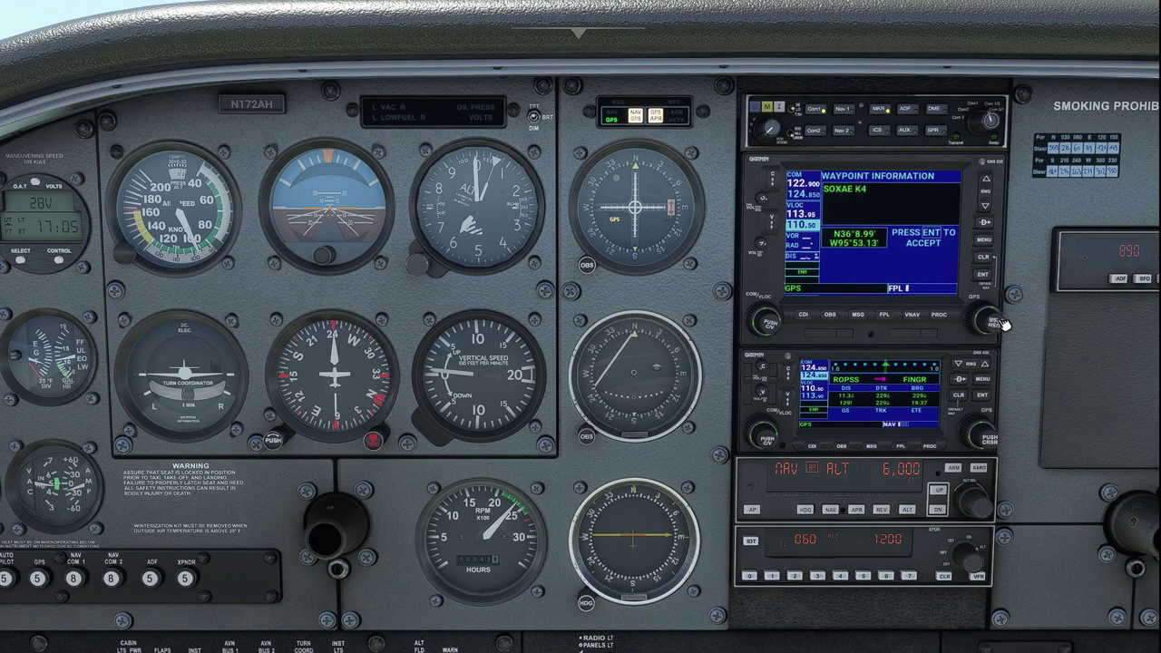
{"action": "scroll", "coordinate": [998, 324], "scroll_direction": "up", "scroll_amount": 5}
{"action": "scroll", "coordinate": [1002, 324], "scroll_direction": "up", "scroll_amount": 1}
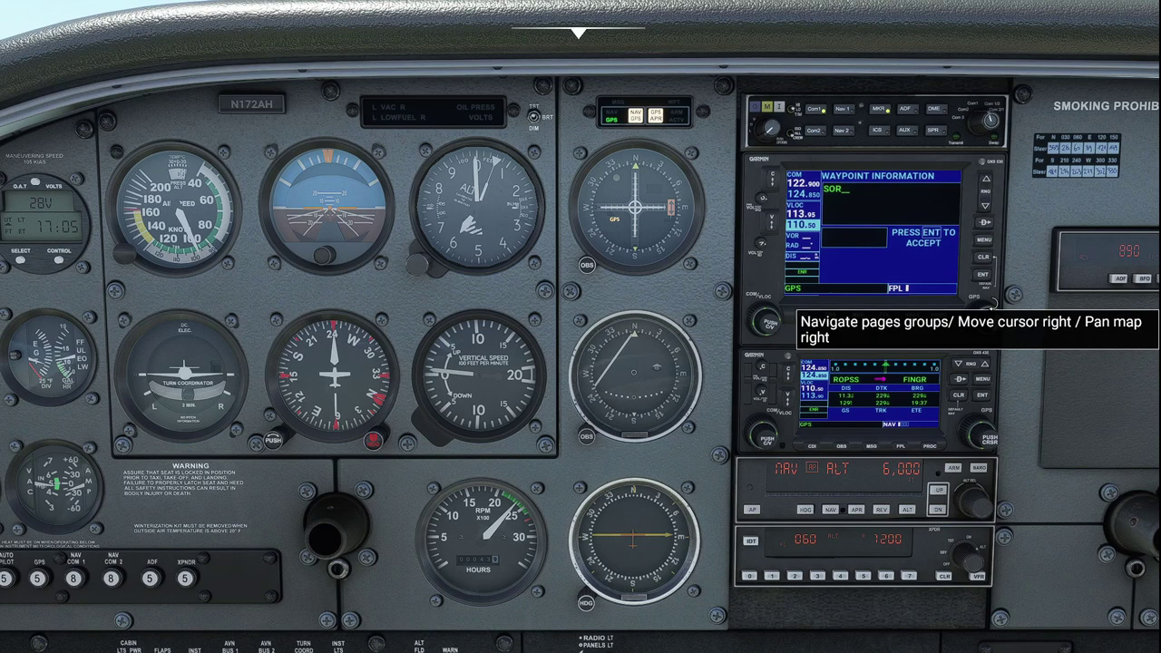
{"action": "scroll", "coordinate": [998, 322], "scroll_direction": "up", "scroll_amount": 1}
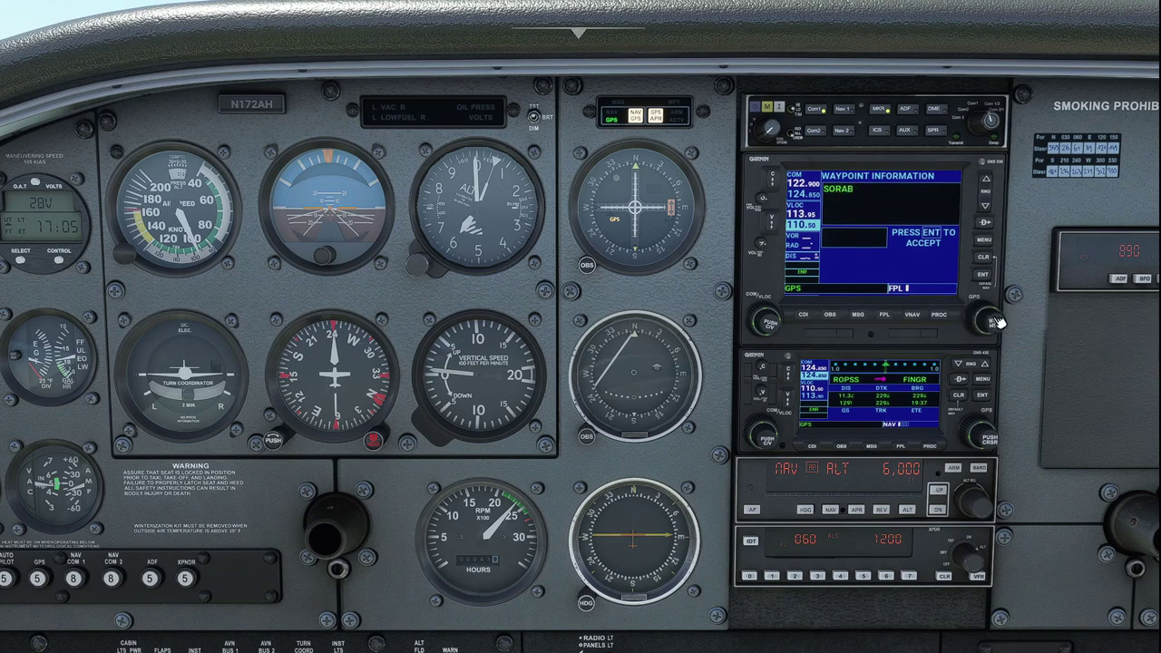
{"action": "scroll", "coordinate": [997, 322], "scroll_direction": "up", "scroll_amount": 10}
{"action": "scroll", "coordinate": [998, 322], "scroll_direction": "up", "scroll_amount": 6}
{"action": "scroll", "coordinate": [998, 322], "scroll_direction": "up", "scroll_amount": 1}
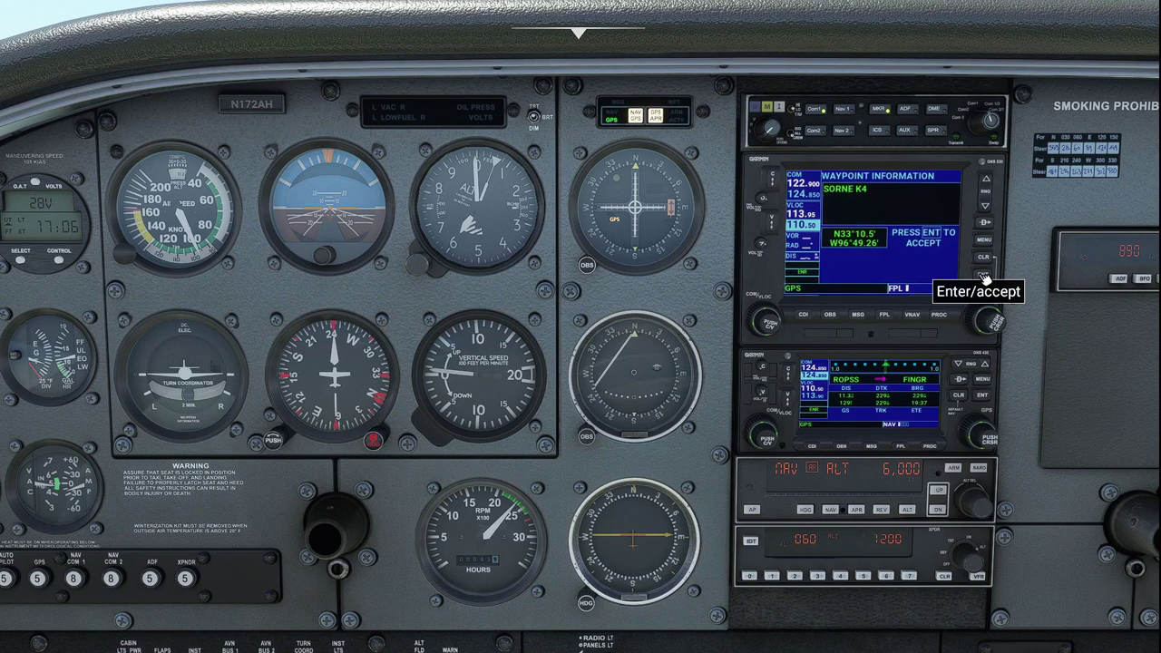
{"action": "left_click", "coordinate": [985, 276]}
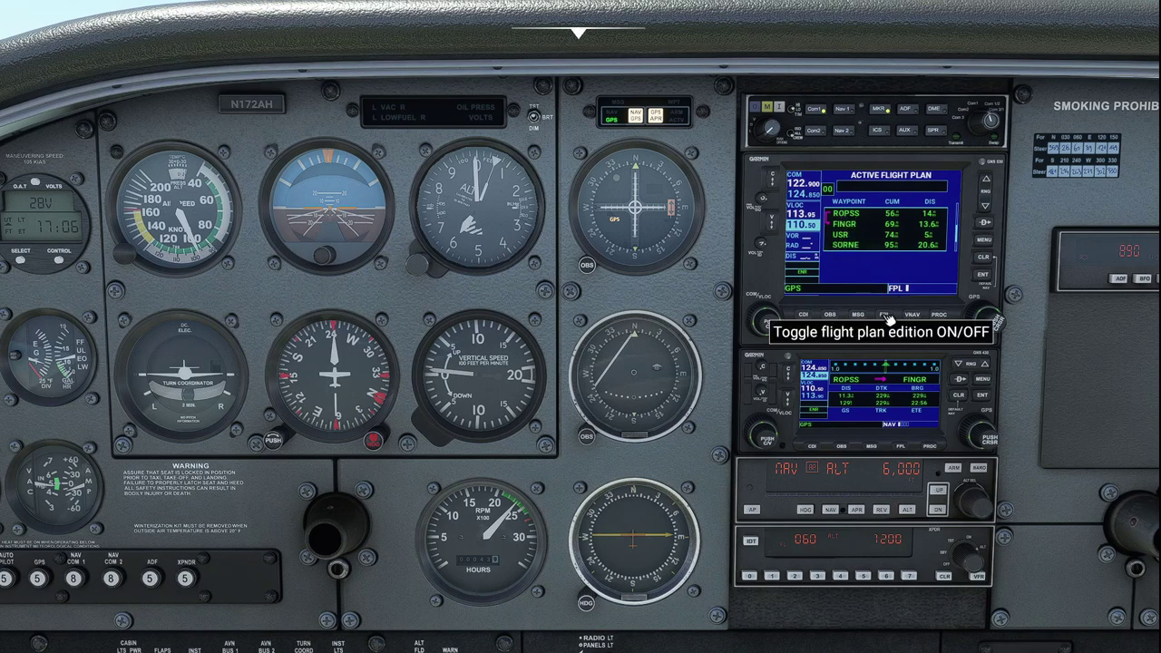
Step: Open the VFR map and show the FAMRU waypoint from the search results
{"action": "mouse_move", "coordinate": [635, 27]}
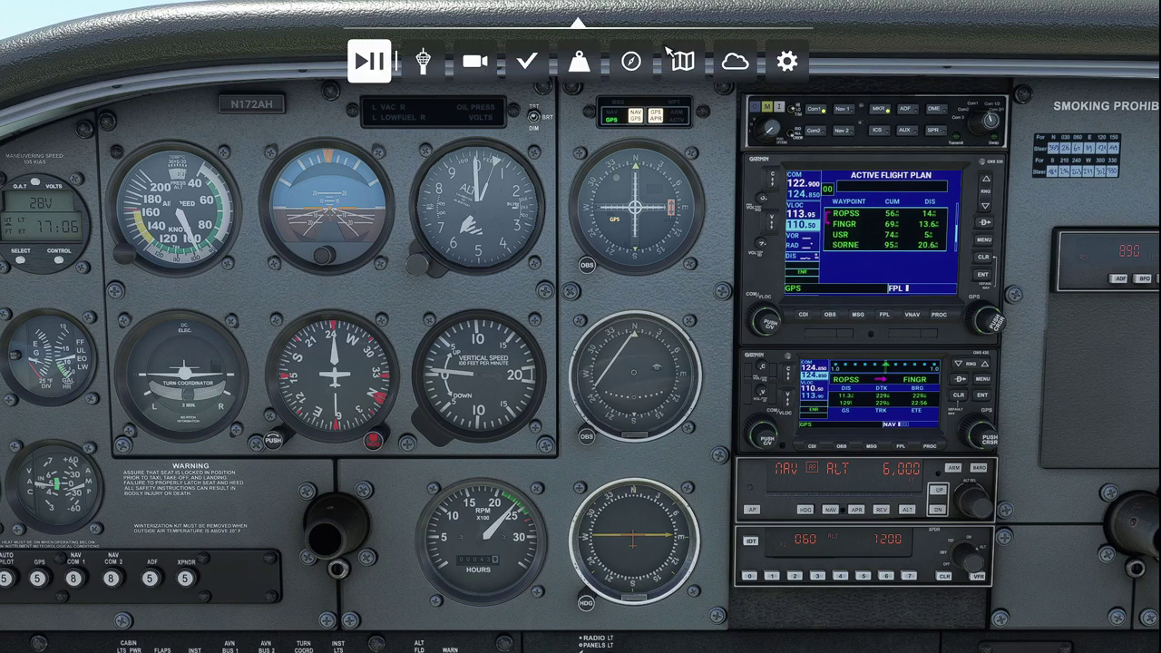
{"action": "left_click", "coordinate": [682, 61]}
{"action": "scroll", "coordinate": [173, 487], "scroll_direction": "up", "scroll_amount": 1}
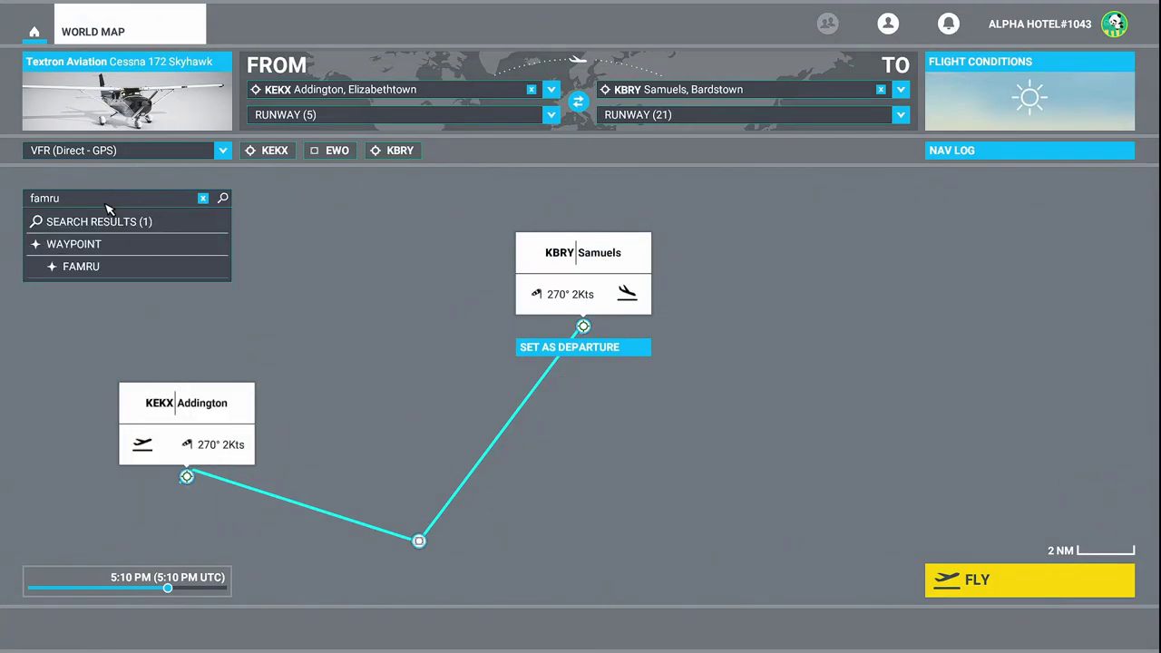
{"action": "left_click", "coordinate": [91, 266]}
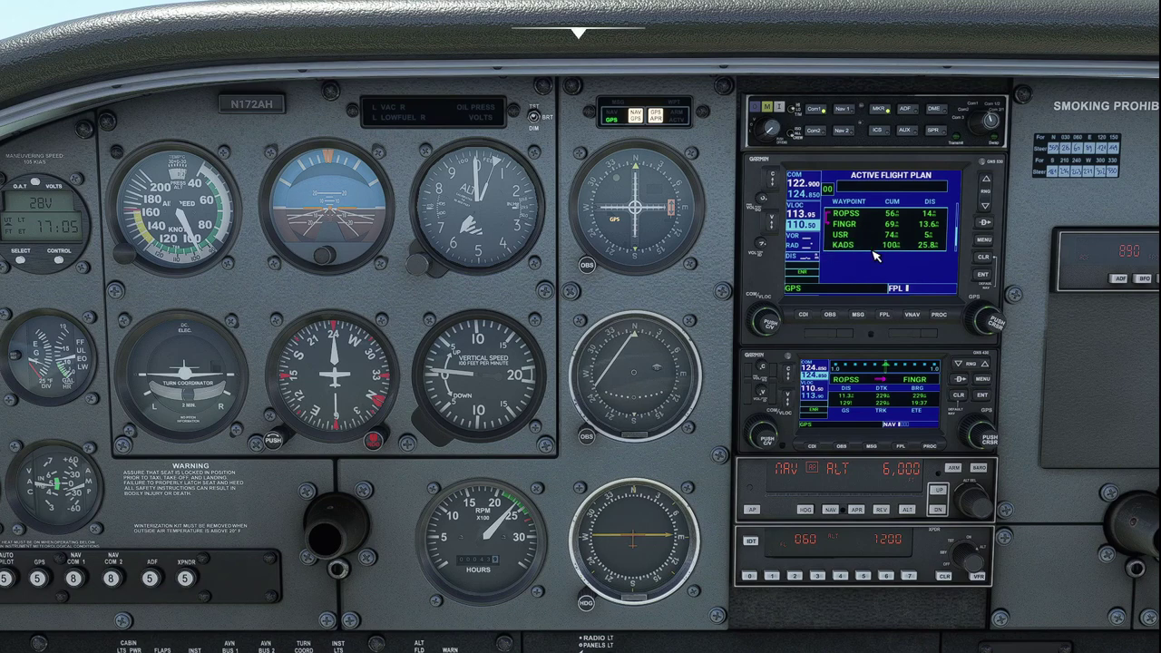
Step: Start dialing a new waypoint identifier with the GNS 530 GPS knobs
{"action": "scroll", "coordinate": [995, 324], "scroll_direction": "up", "scroll_amount": 1}
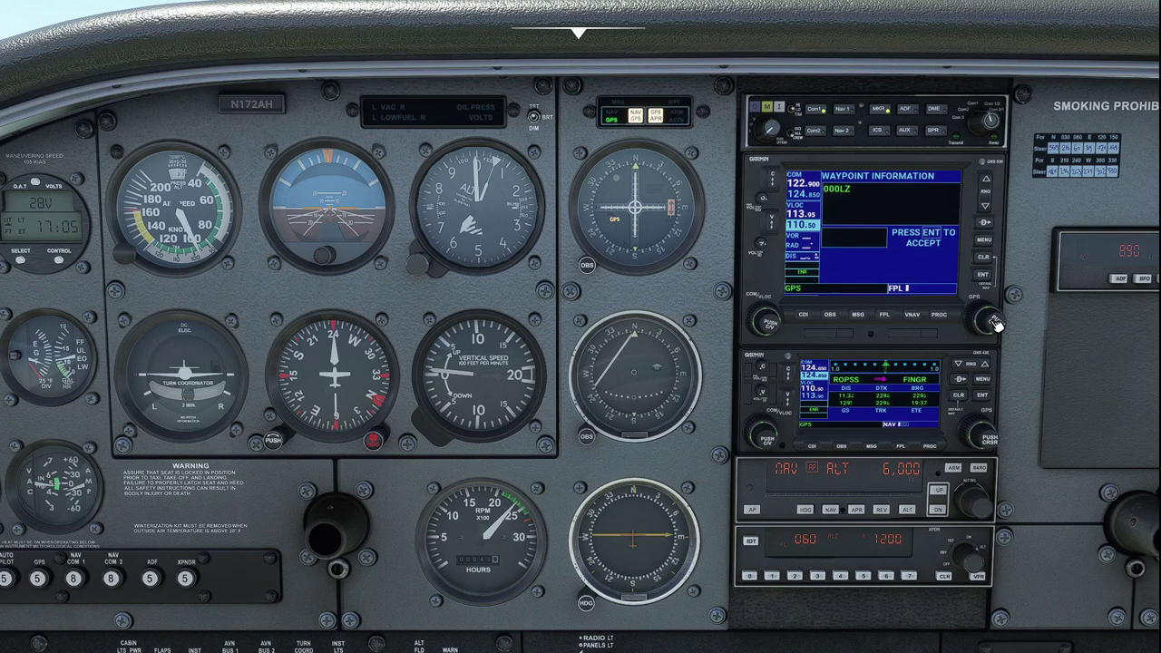
{"action": "scroll", "coordinate": [994, 324], "scroll_direction": "down", "scroll_amount": 1}
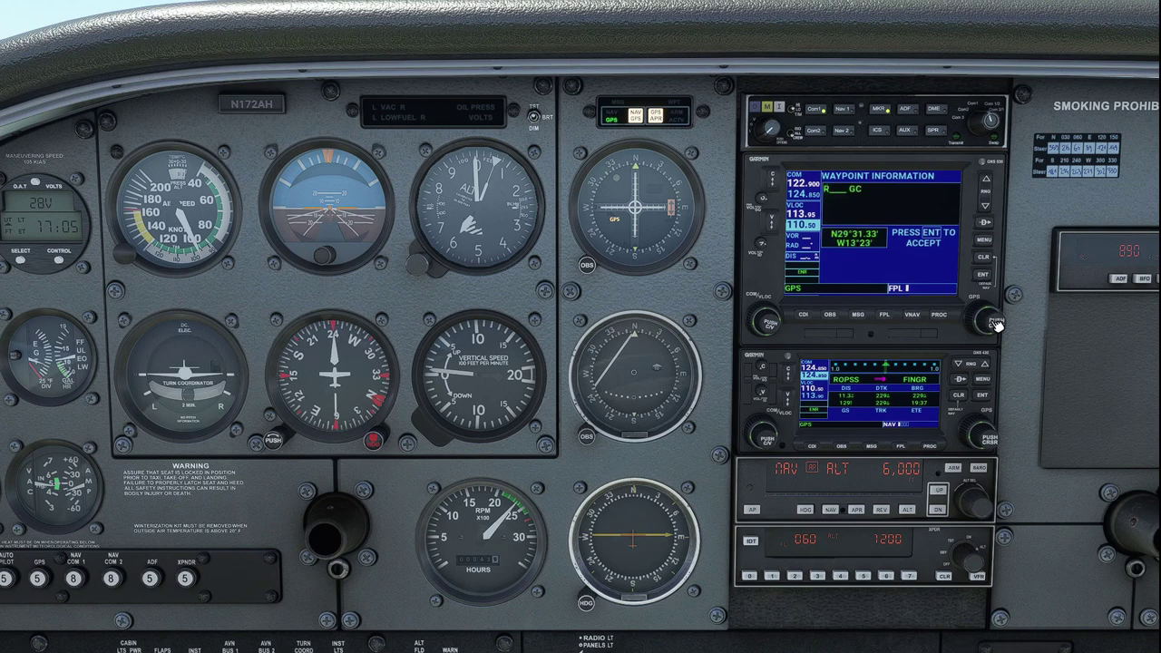
{"action": "scroll", "coordinate": [994, 323], "scroll_direction": "up", "scroll_amount": 1}
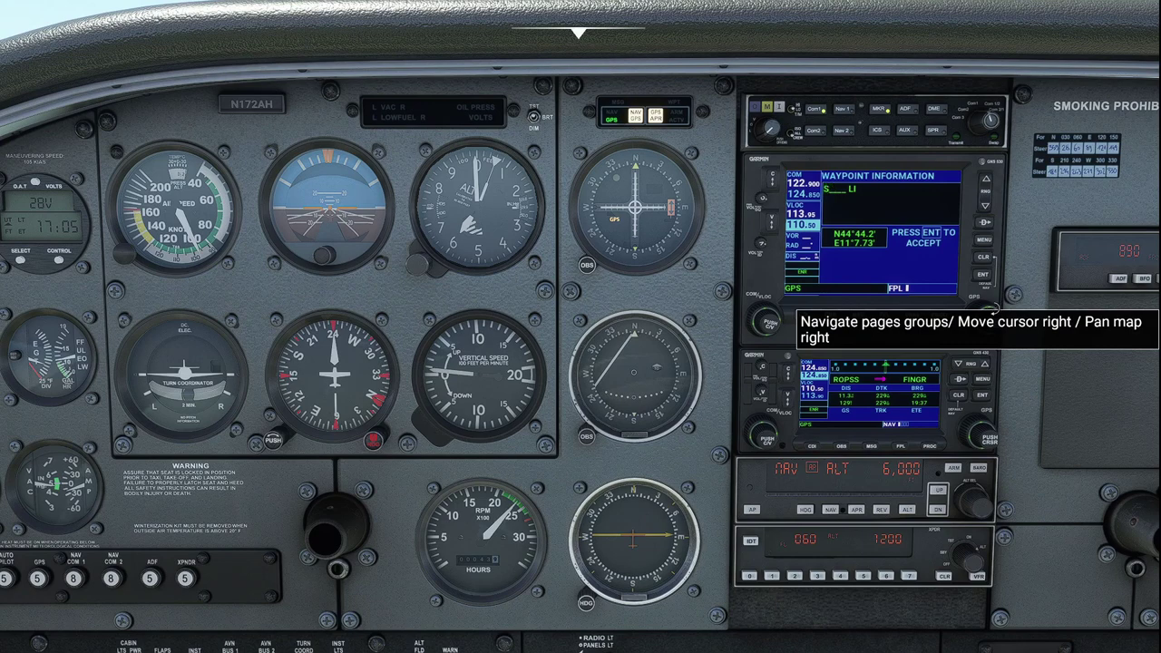
{"action": "scroll", "coordinate": [994, 324], "scroll_direction": "up", "scroll_amount": 1}
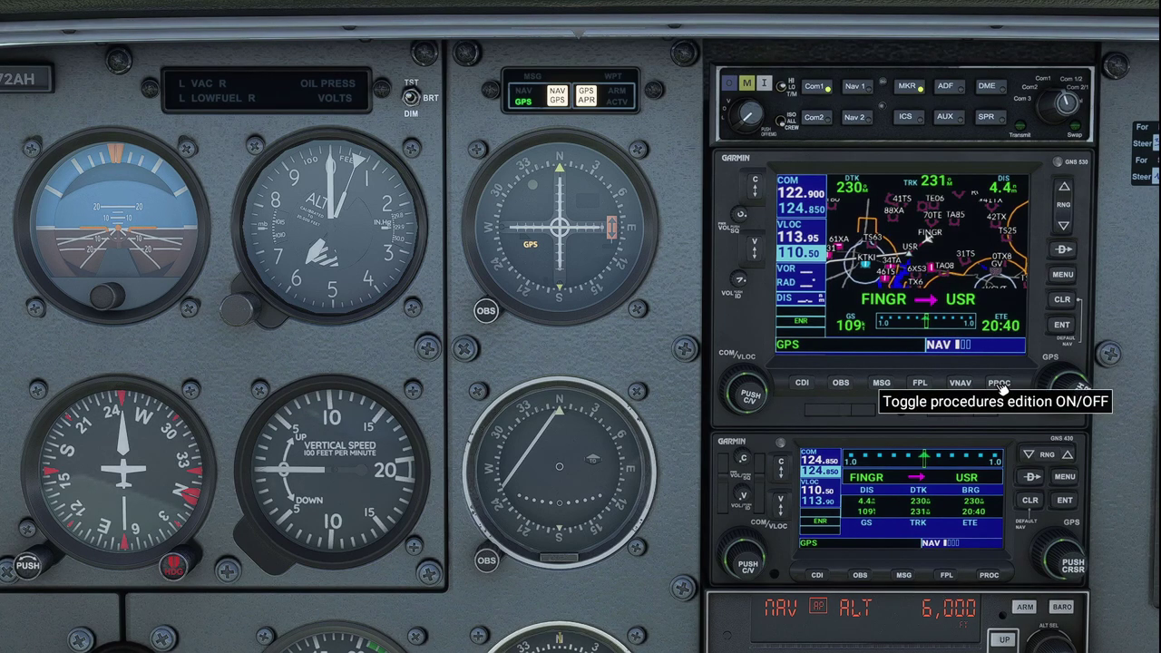
{"action": "left_click", "coordinate": [1000, 384]}
Step: Bring up the GNS 530 approach list, then start a waypoint search on the world map
{"action": "left_click", "coordinate": [1079, 386]}
{"action": "scroll", "coordinate": [1080, 385], "scroll_direction": "down", "scroll_amount": 1}
{"action": "left_click", "coordinate": [1063, 325]}
{"action": "scroll", "coordinate": [1079, 394], "scroll_direction": "down", "scroll_amount": 1}
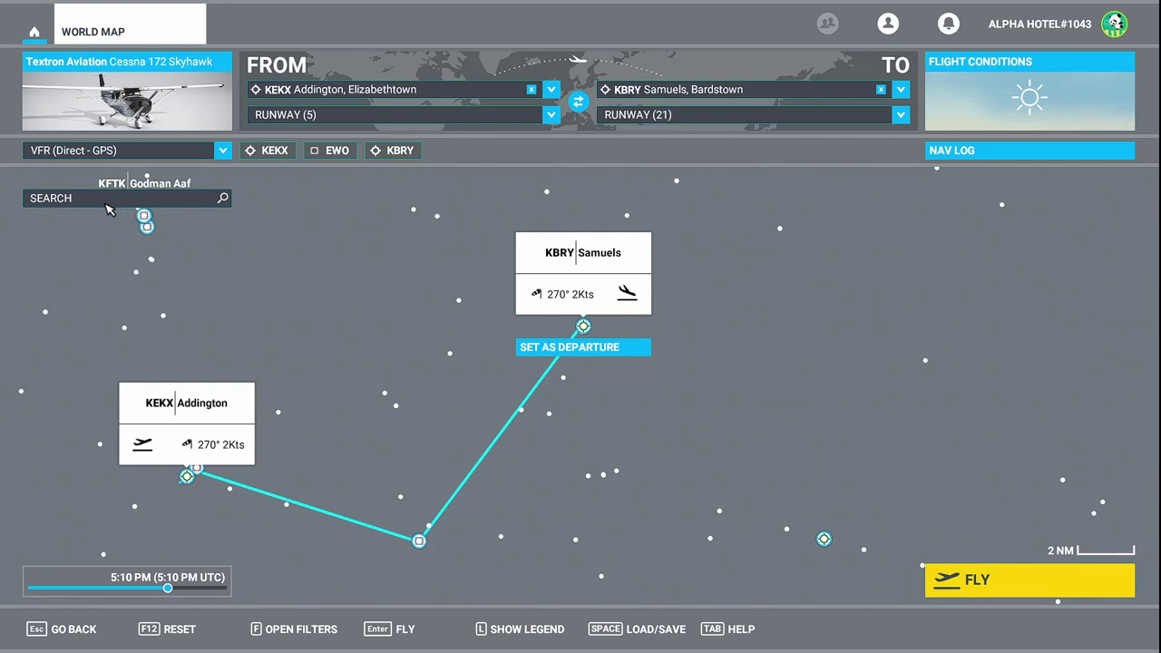
{"action": "left_click", "coordinate": [106, 203]}
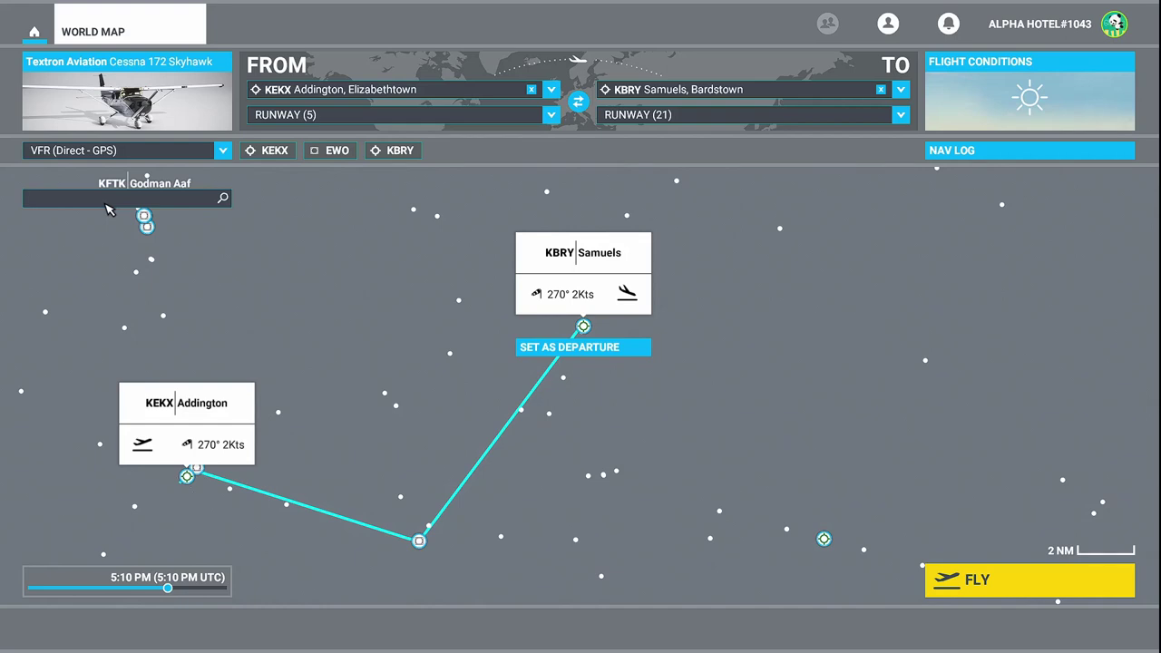
Step: Search 'famru' on the world map and add FAMRU to the KEKX–KBRY route
{"action": "type", "text": "famru"}
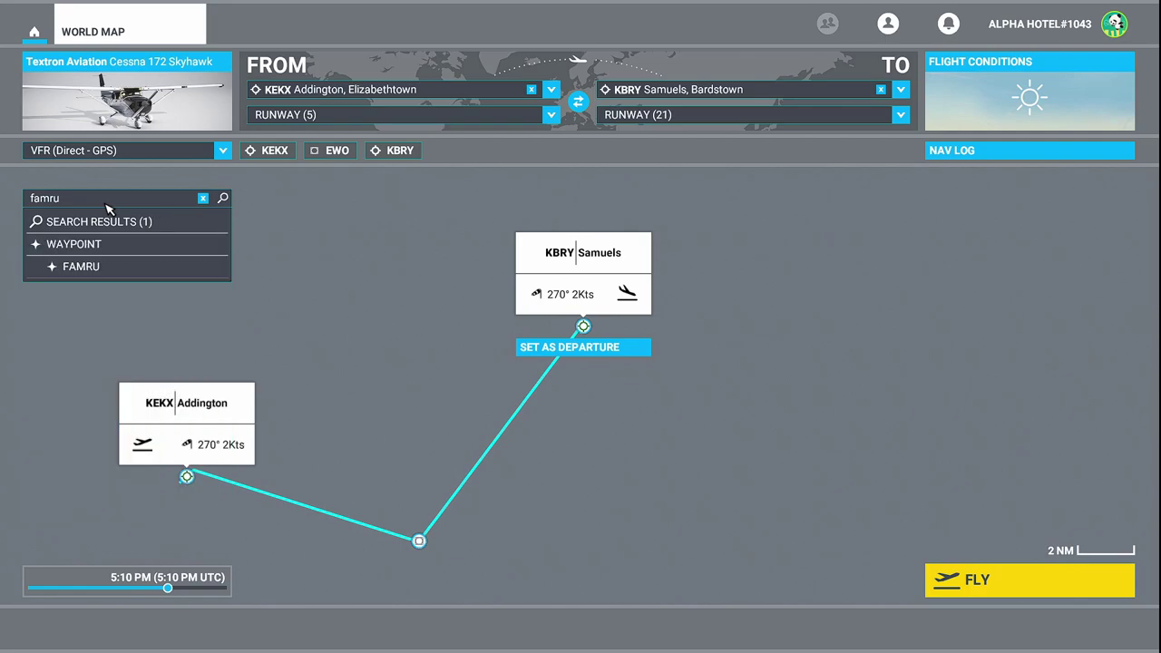
{"action": "left_click", "coordinate": [91, 266]}
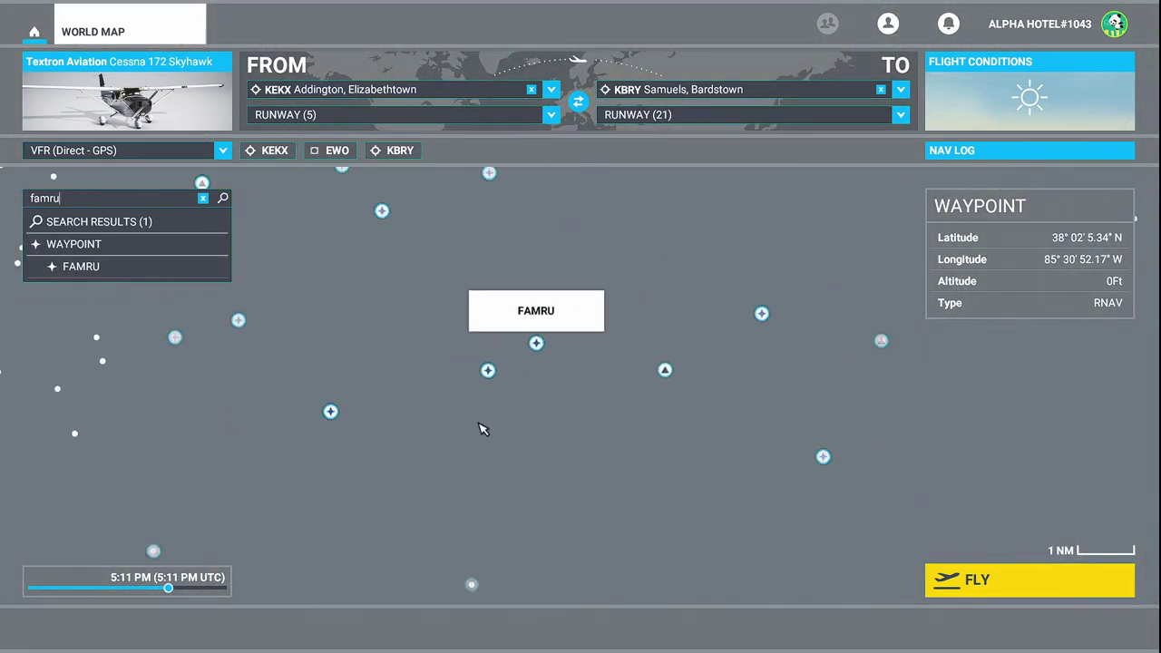
{"action": "left_click", "coordinate": [456, 483]}
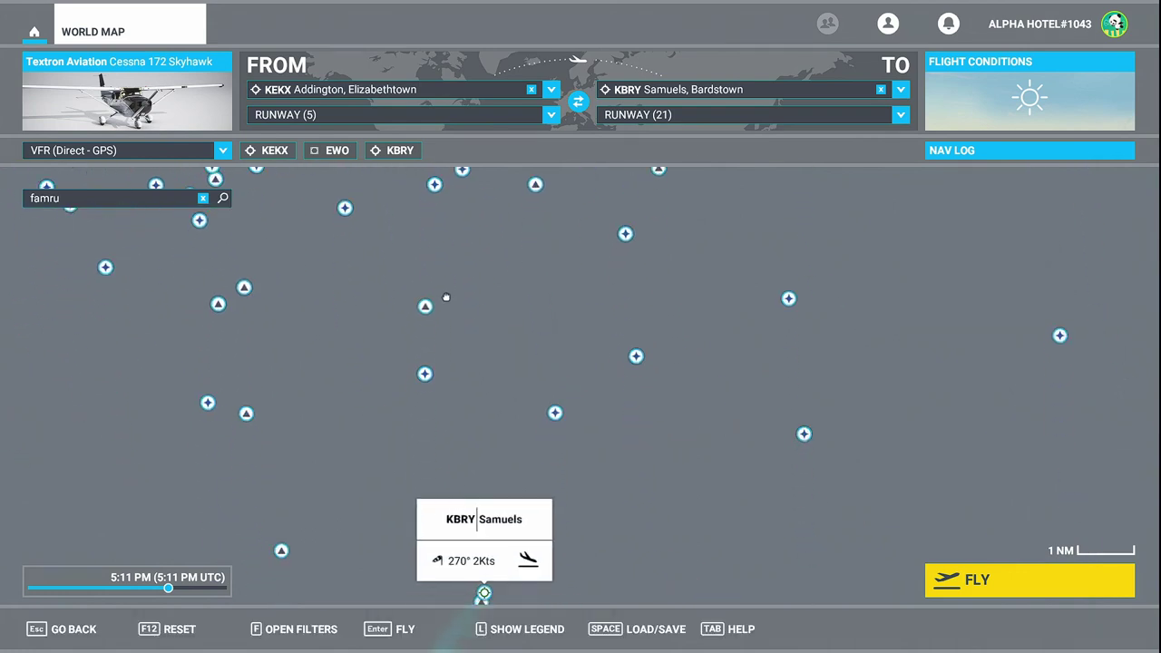
{"action": "left_click", "coordinate": [474, 255]}
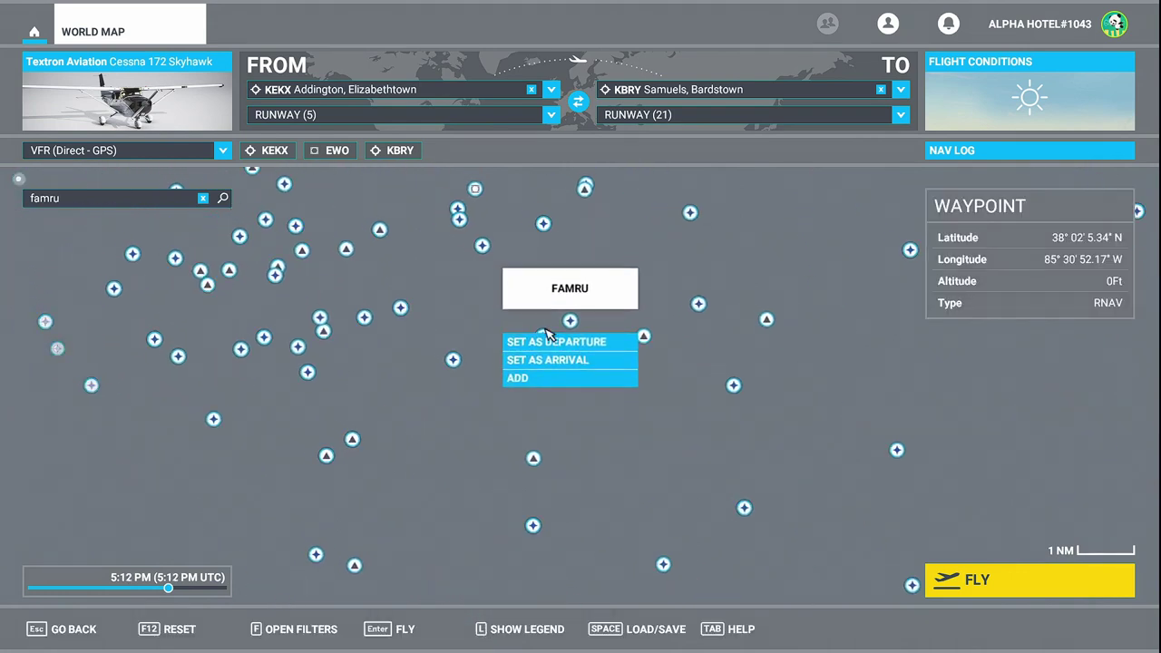
{"action": "left_click", "coordinate": [548, 382]}
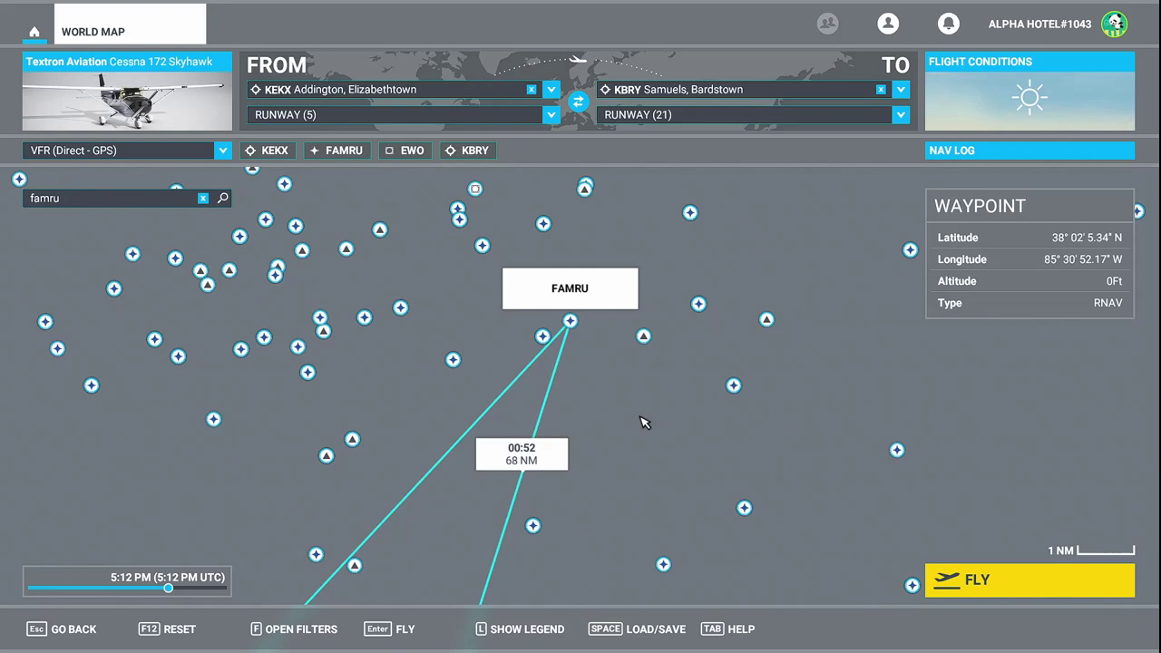
{"action": "scroll", "coordinate": [624, 332], "scroll_direction": "down", "scroll_amount": 5}
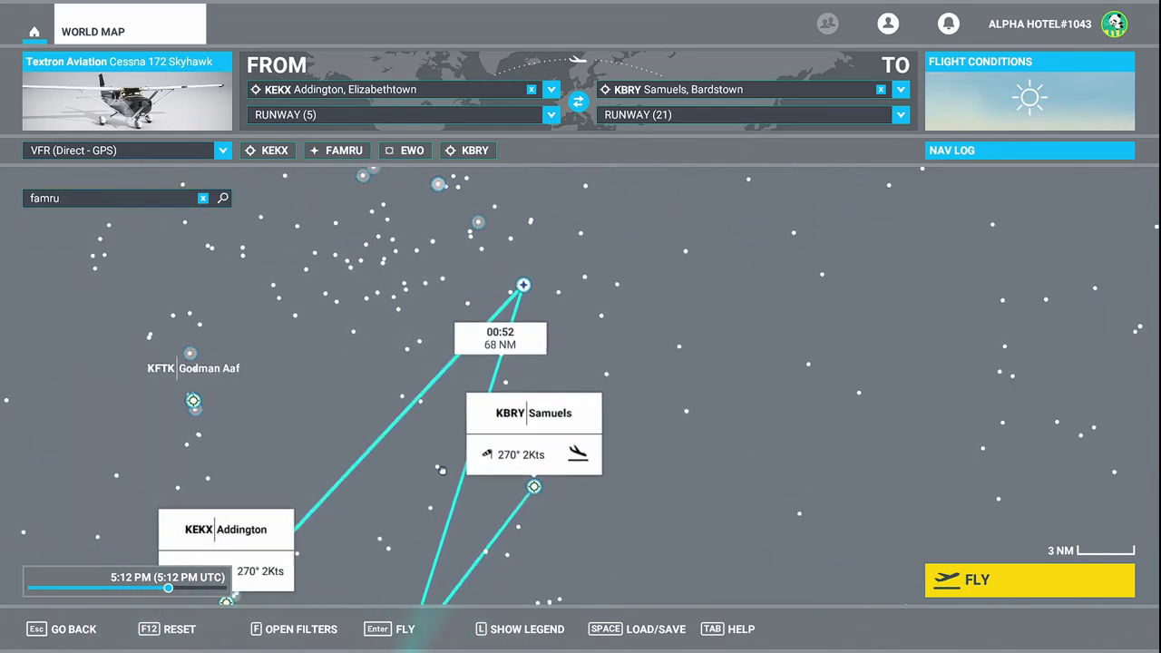
{"action": "left_click_drag", "start_coordinate": [536, 340], "coordinate": [490, 462]}
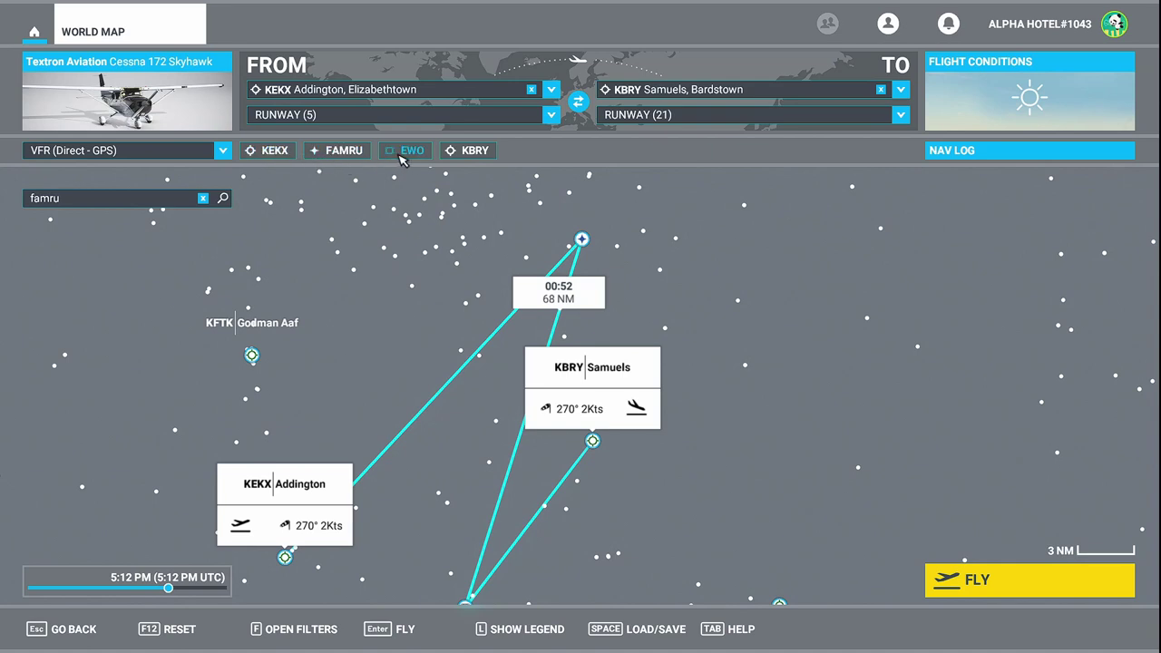
Step: Remove EWO from the route and add the EWO VOR back in
{"action": "left_click_drag", "start_coordinate": [487, 560], "coordinate": [472, 394]}
{"action": "left_click", "coordinate": [473, 396]}
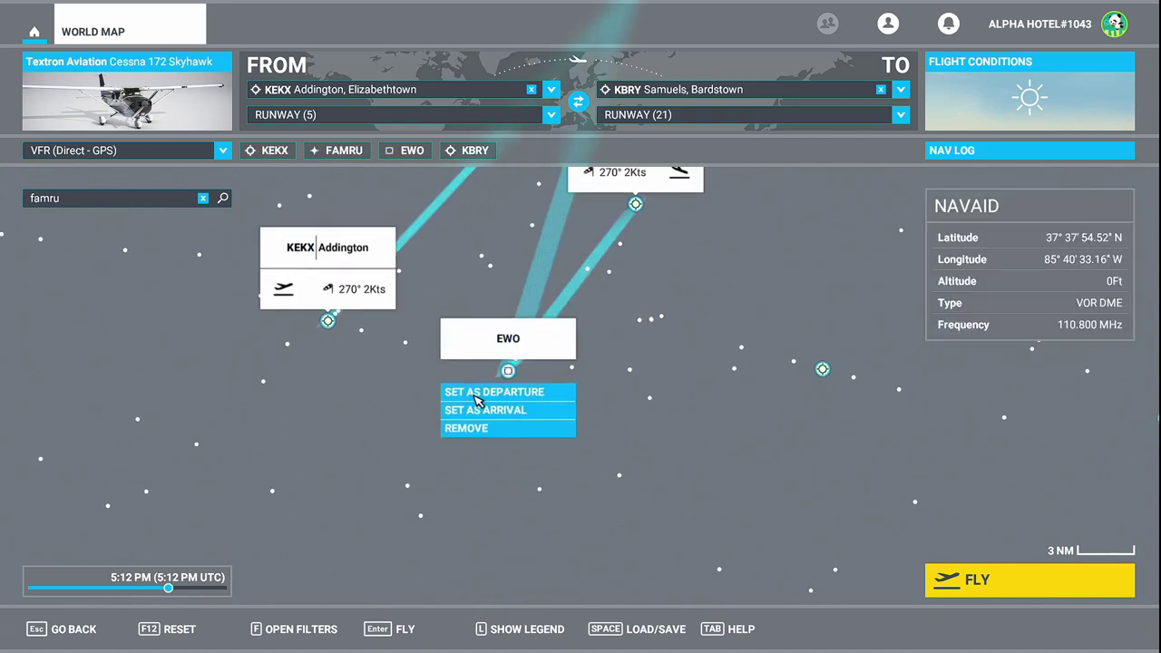
{"action": "left_click", "coordinate": [537, 390]}
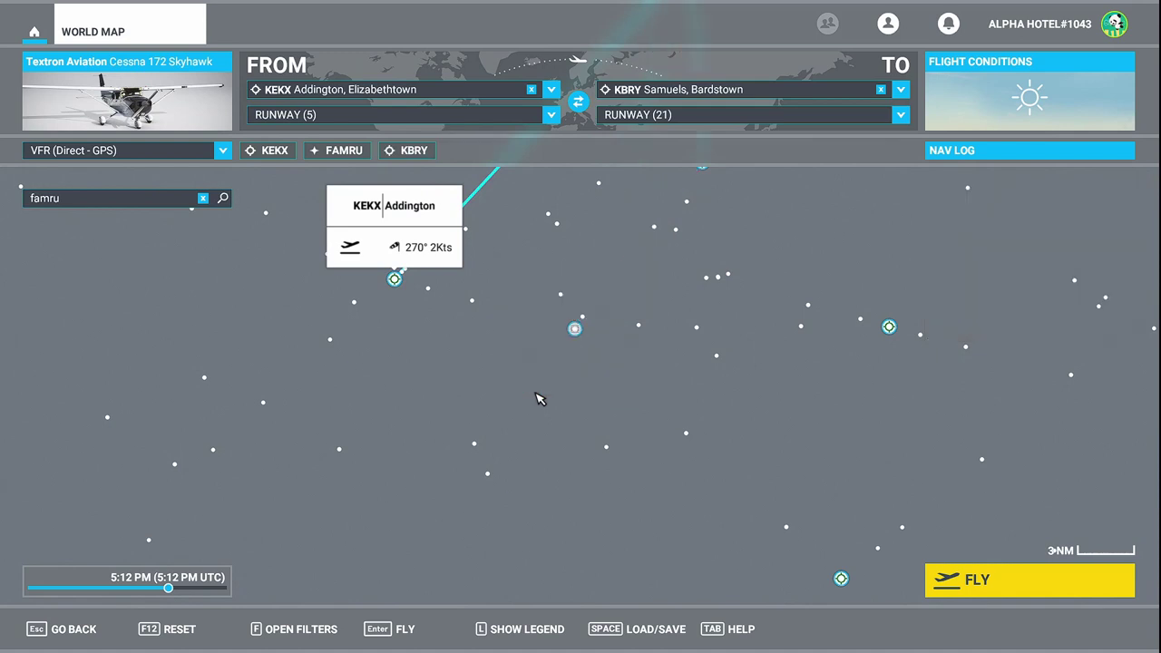
{"action": "left_click", "coordinate": [575, 350]}
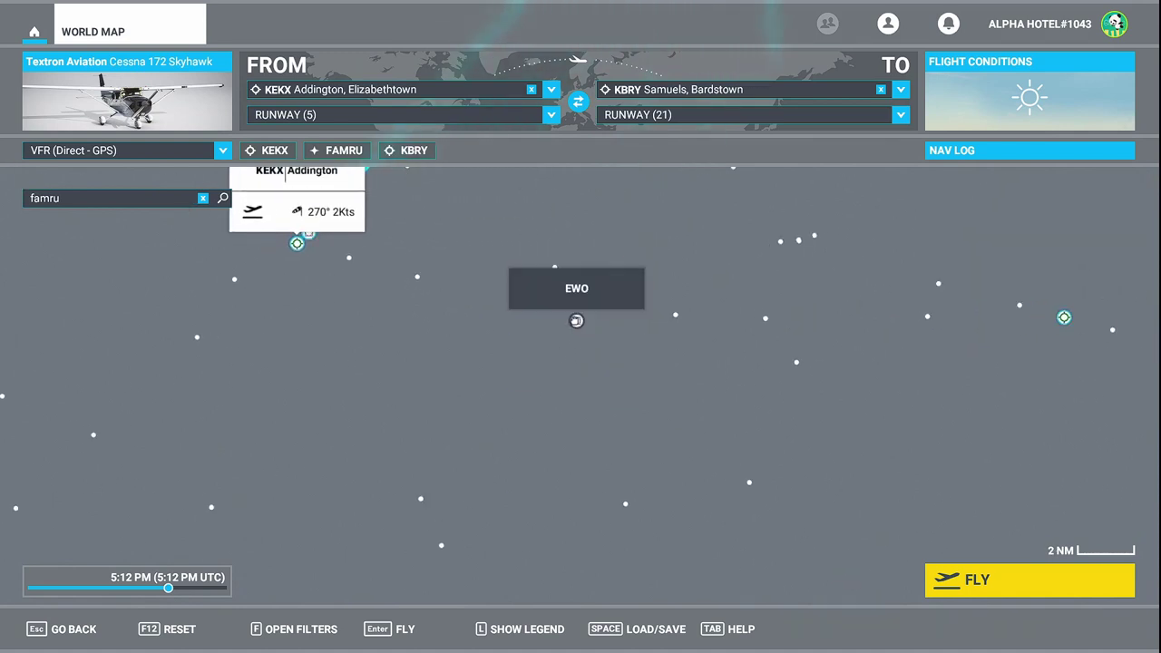
{"action": "left_click", "coordinate": [572, 381]}
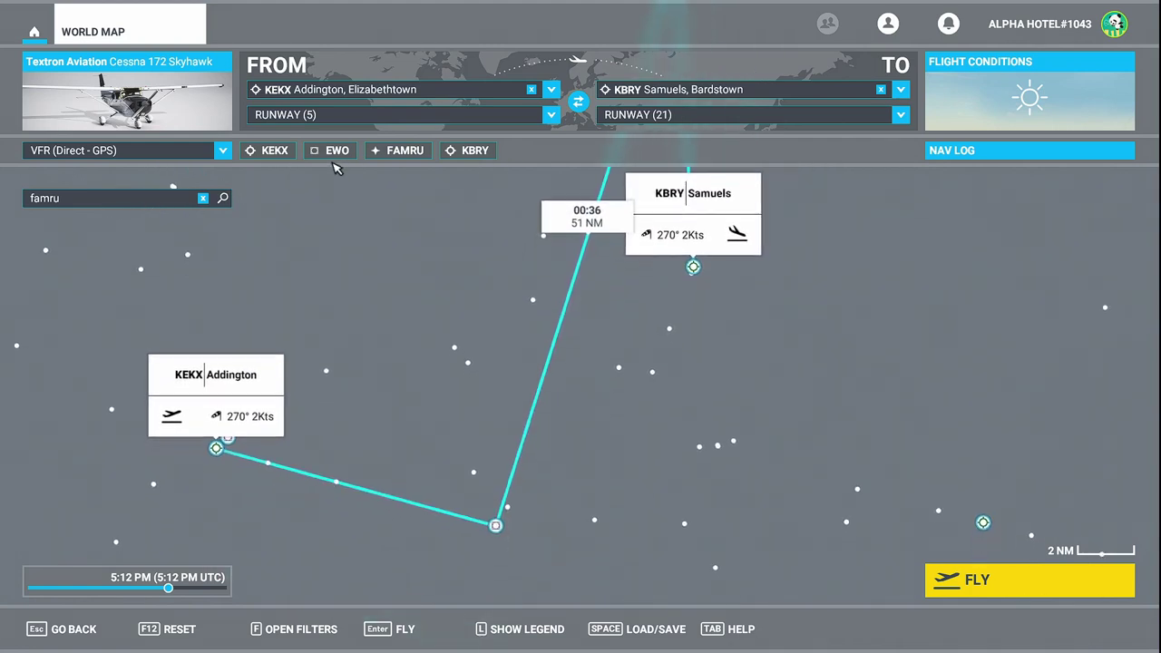
Step: Pan the map to confirm the route runs KEKX, EWO, FAMRU, KBRY
{"action": "left_click", "coordinate": [409, 152]}
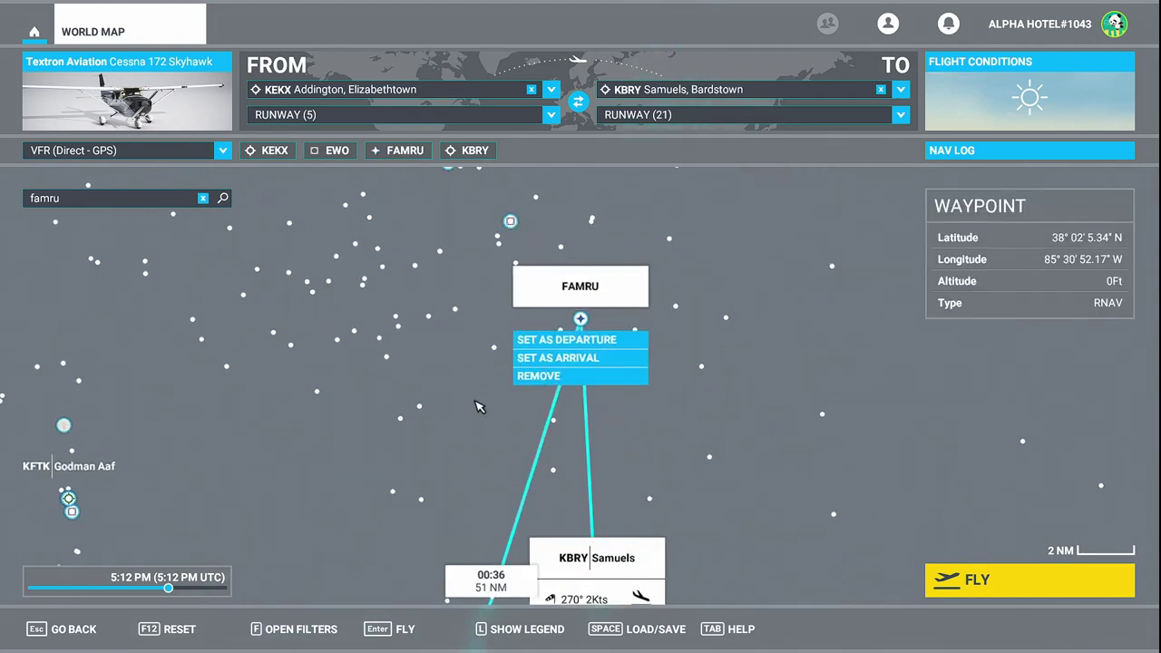
{"action": "left_click_drag", "start_coordinate": [414, 484], "coordinate": [498, 264]}
{"action": "scroll", "coordinate": [446, 441], "scroll_direction": "down", "scroll_amount": 2}
{"action": "mouse_move", "coordinate": [445, 441]}
{"action": "left_mouse_down"}
{"action": "mouse_move", "coordinate": [468, 356]}
{"action": "mouse_move", "coordinate": [466, 415]}
{"action": "mouse_move", "coordinate": [450, 433]}
{"action": "left_mouse_up"}
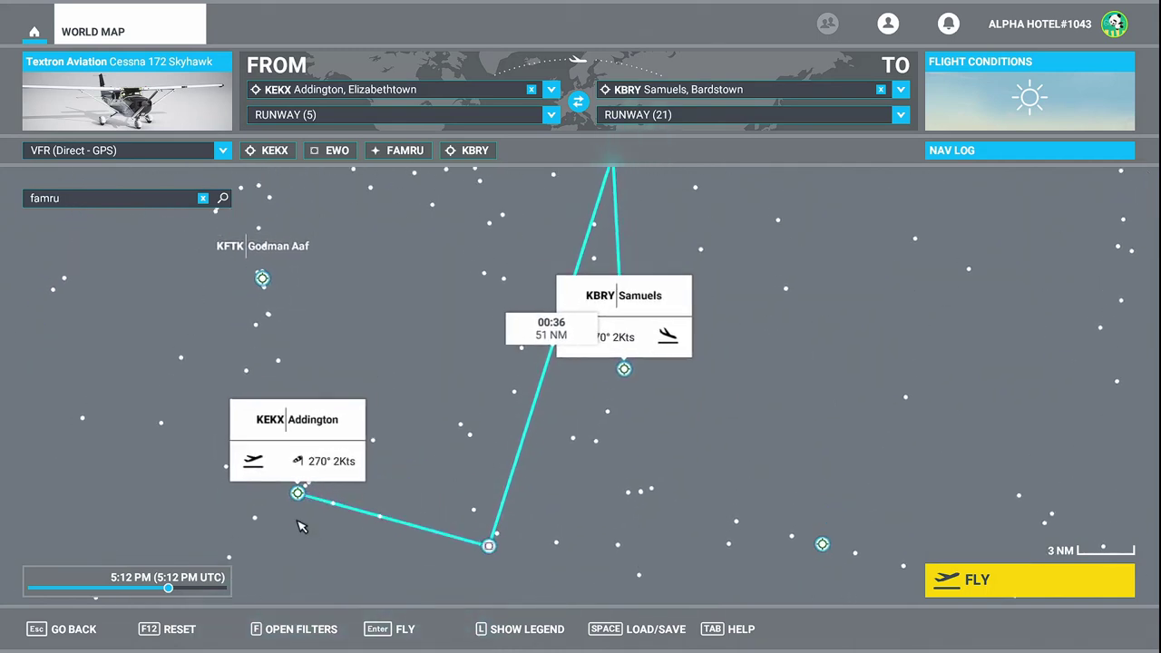
{"action": "left_click_drag", "start_coordinate": [556, 264], "coordinate": [513, 360]}
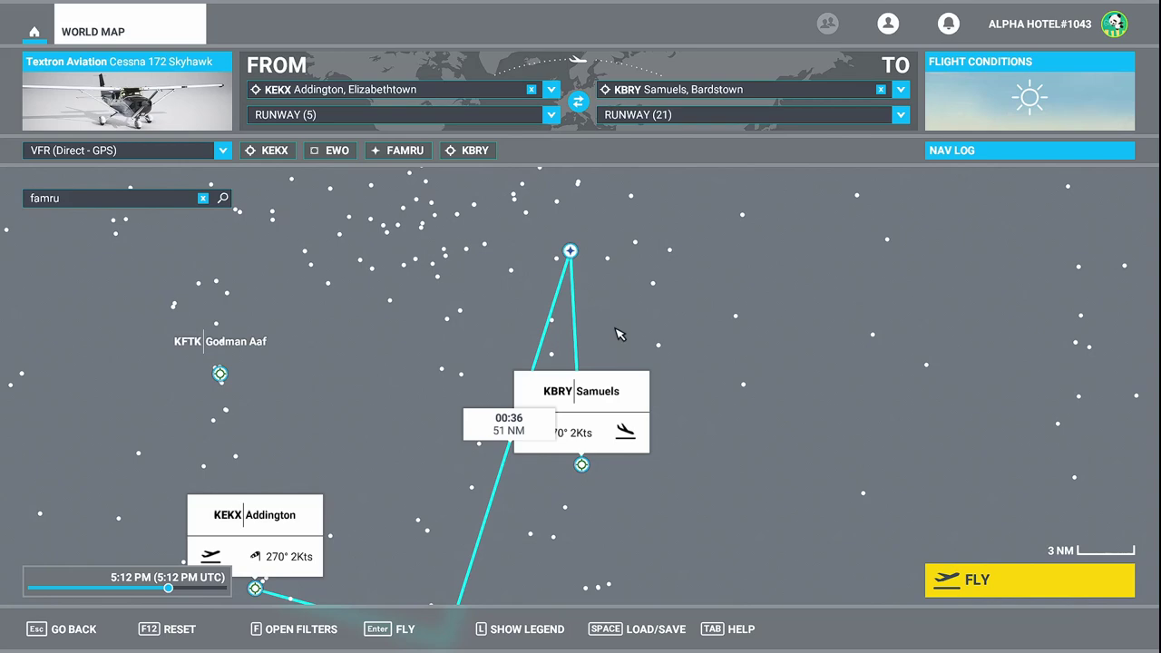
{"action": "left_click_drag", "start_coordinate": [421, 477], "coordinate": [372, 469]}
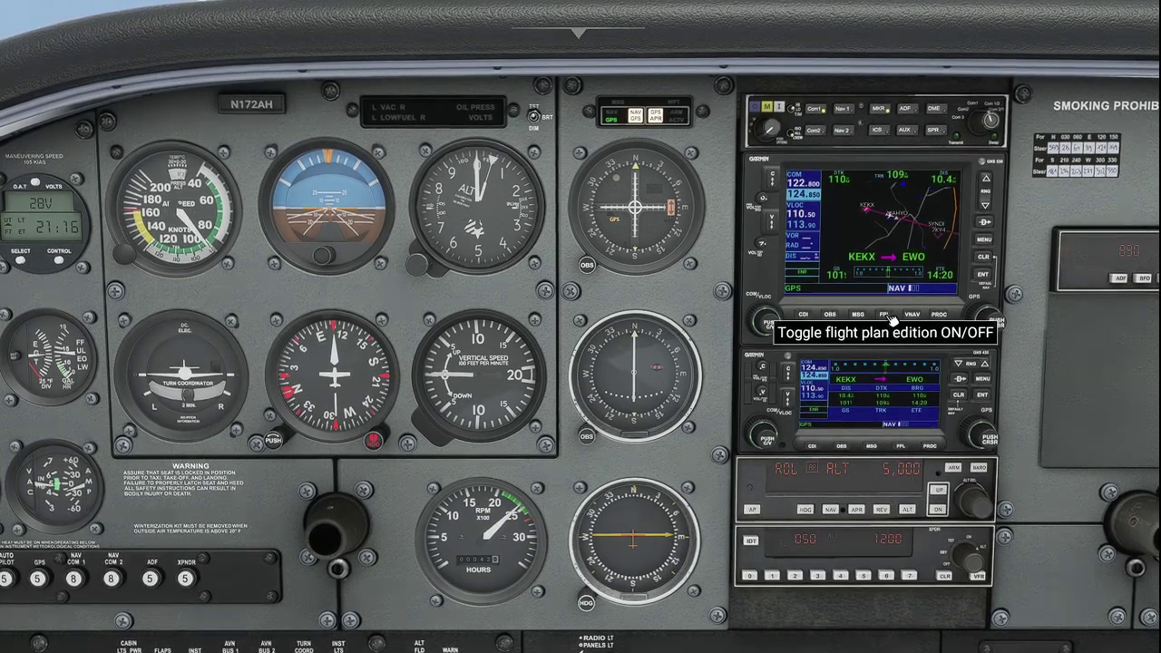
Step: Show the GNS 530 active flight plan (KEKX, EWO, KBRY) with the cursor active
{"action": "left_click", "coordinate": [889, 316]}
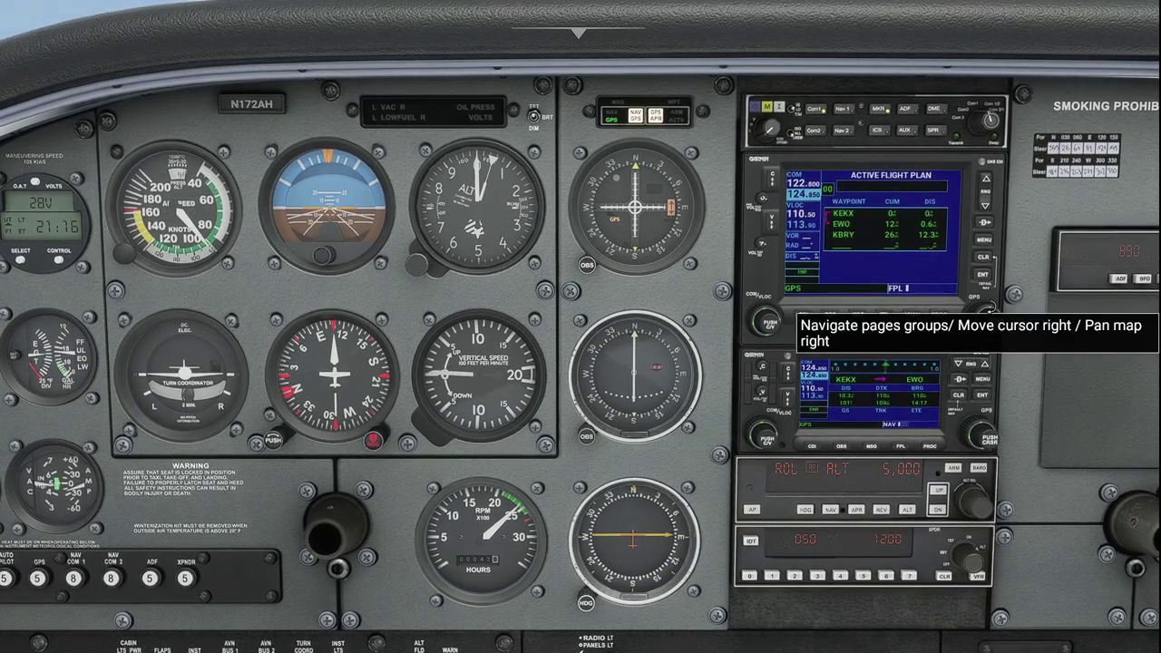
{"action": "left_click", "coordinate": [989, 310]}
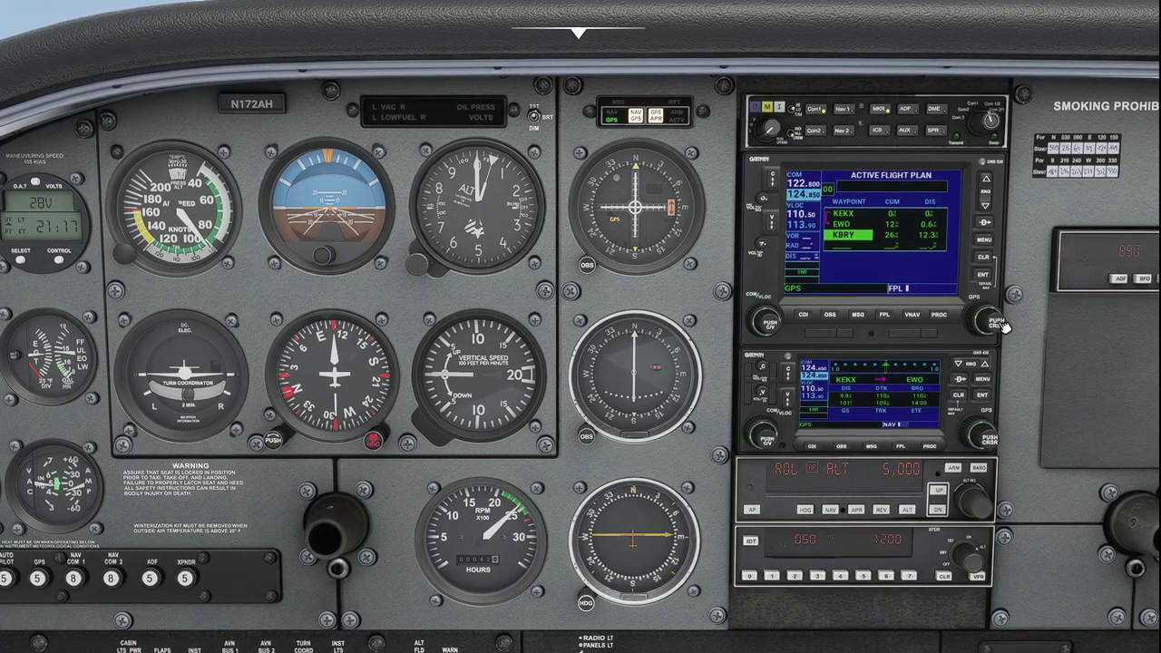
Step: Dial in FAMRU and insert it between EWO and KBRY, then return the GPS to its map page
{"action": "left_click", "coordinate": [1002, 324]}
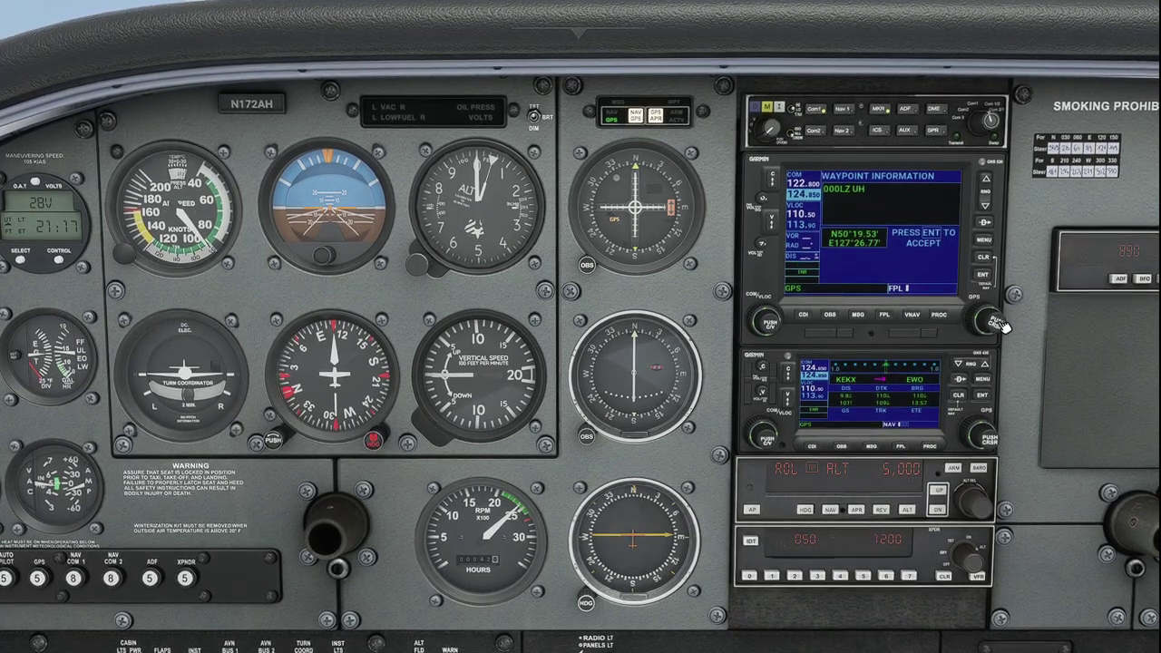
{"action": "scroll", "coordinate": [996, 324], "scroll_direction": "up", "scroll_amount": 2}
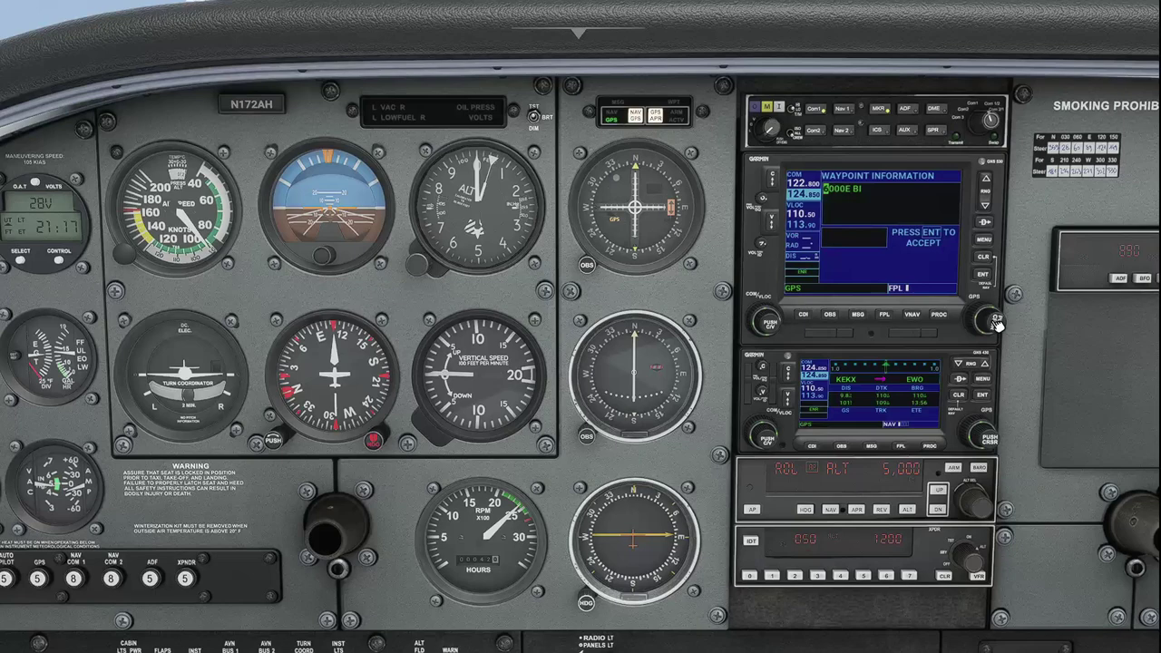
{"action": "scroll", "coordinate": [996, 324], "scroll_direction": "up", "scroll_amount": 4}
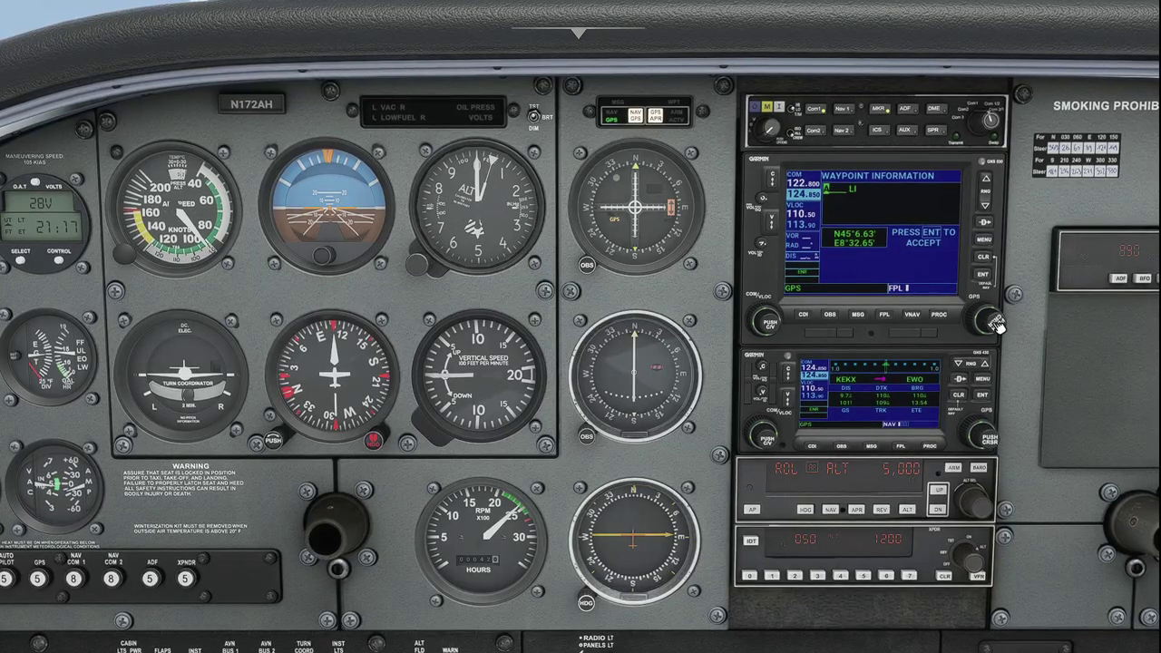
{"action": "scroll", "coordinate": [997, 327], "scroll_direction": "up", "scroll_amount": 2}
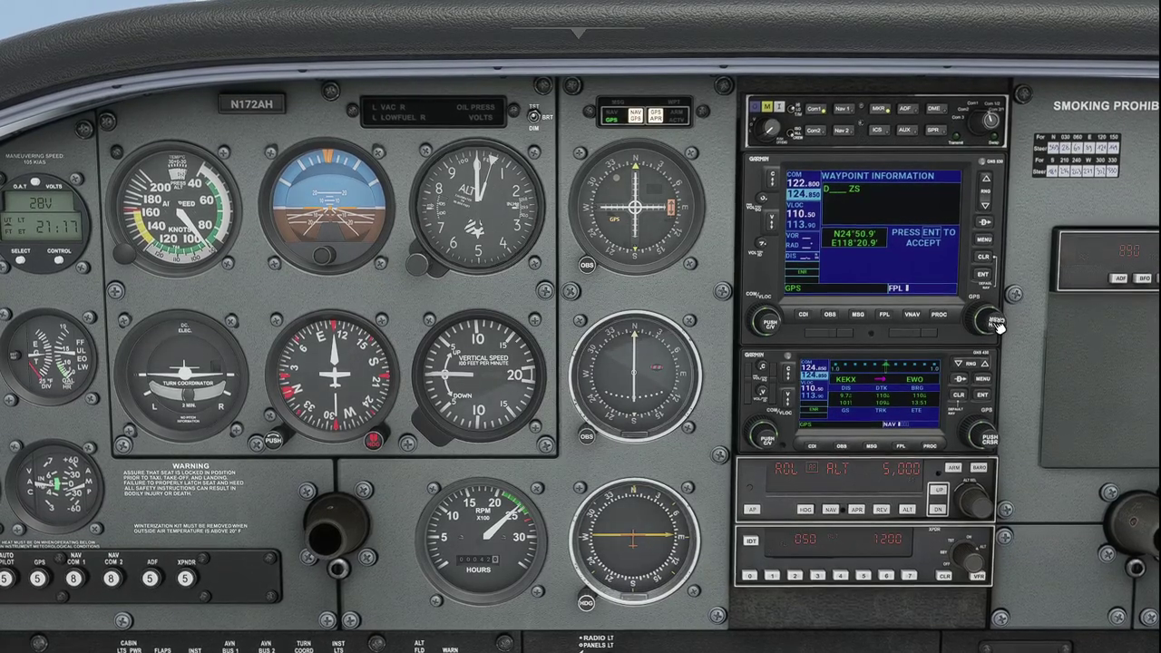
{"action": "scroll", "coordinate": [996, 324], "scroll_direction": "up", "scroll_amount": 2}
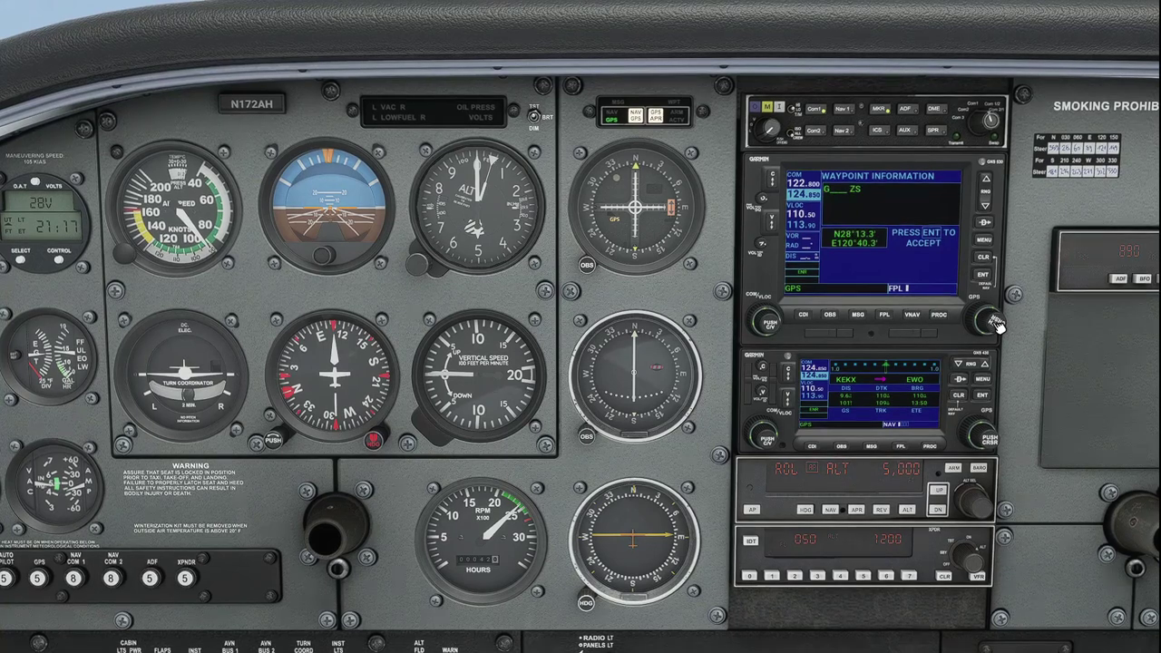
{"action": "scroll", "coordinate": [996, 324], "scroll_direction": "up", "scroll_amount": 2}
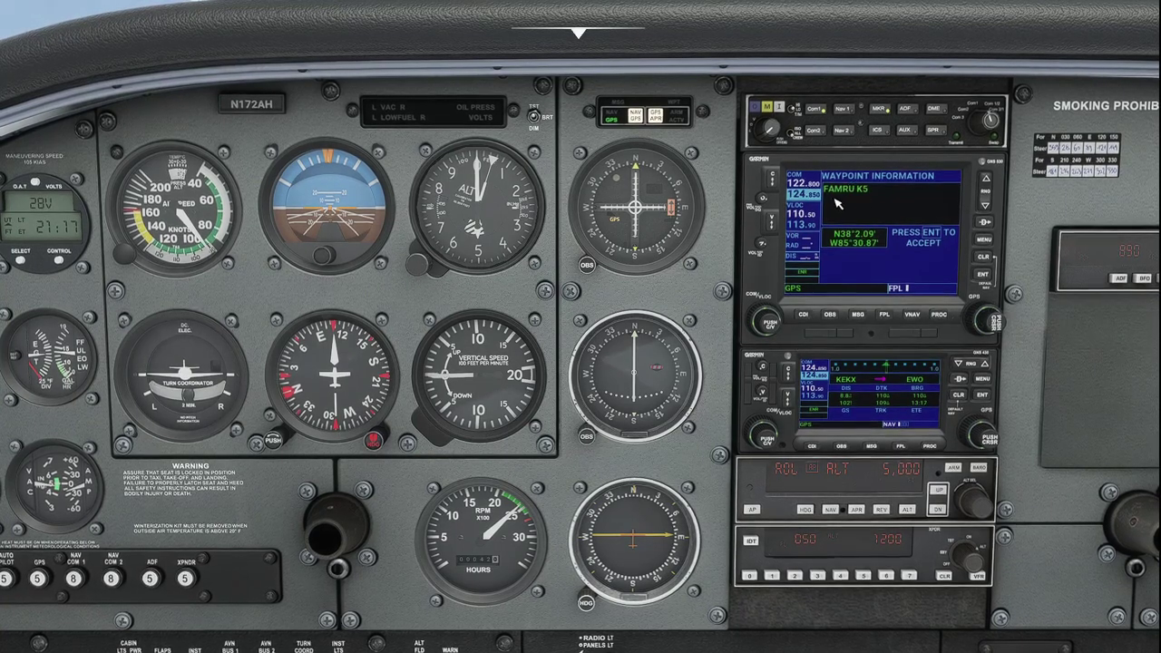
{"action": "left_click", "coordinate": [987, 277]}
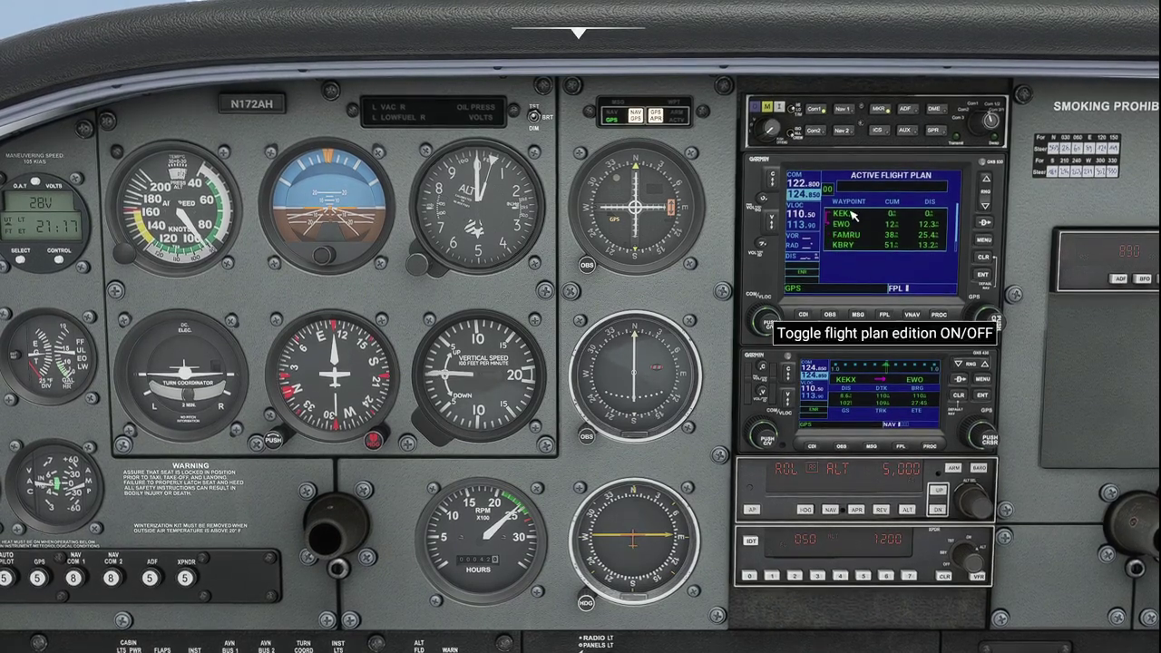
{"action": "left_click", "coordinate": [886, 317]}
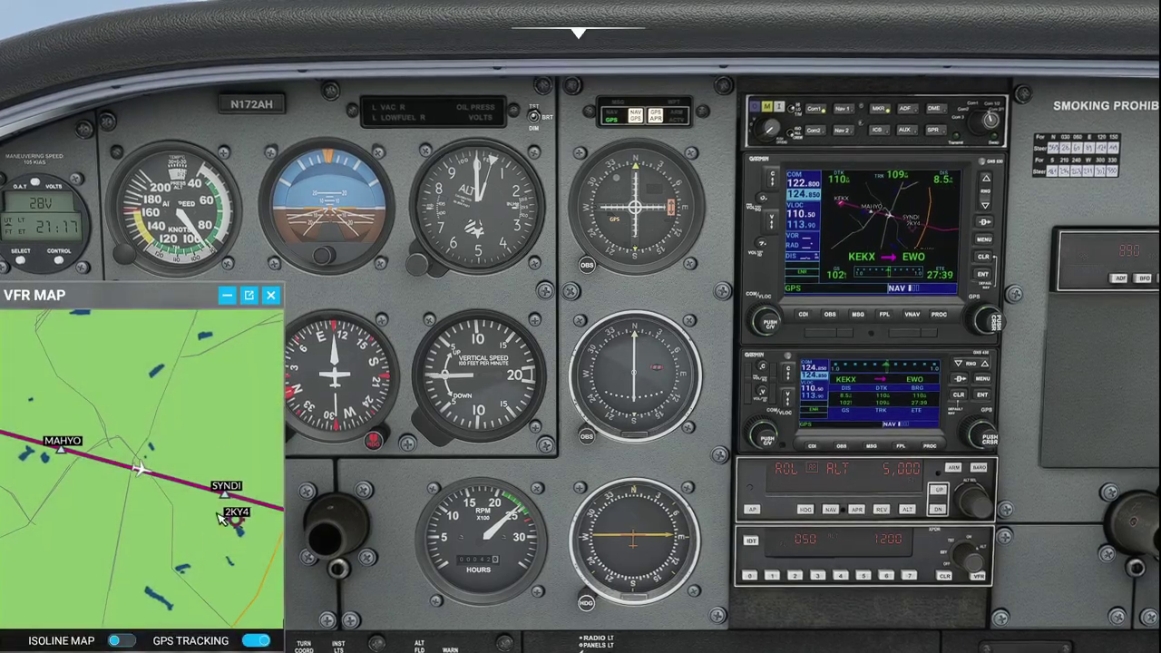
Step: Zoom out on the VFR map to check the route along the EWO to FAMRU leg
{"action": "scroll", "coordinate": [140, 469], "scroll_direction": "down", "scroll_amount": 5}
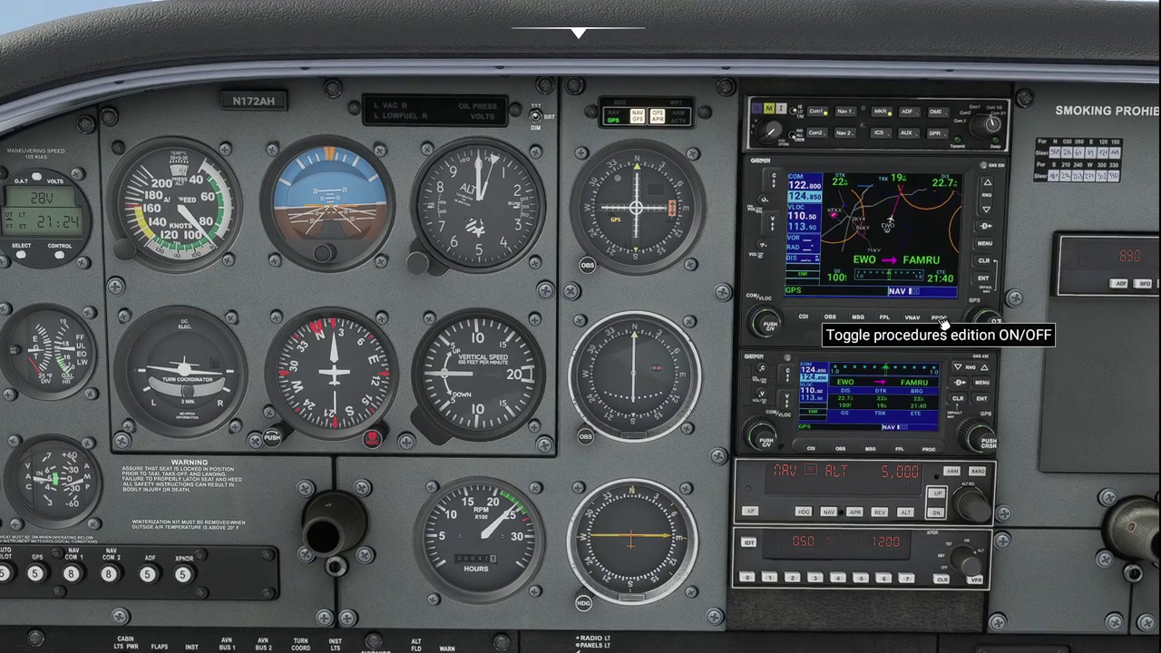
Step: Select the RNAV 21 approach for KBRY and add it to the active flight plan
{"action": "left_click", "coordinate": [988, 313]}
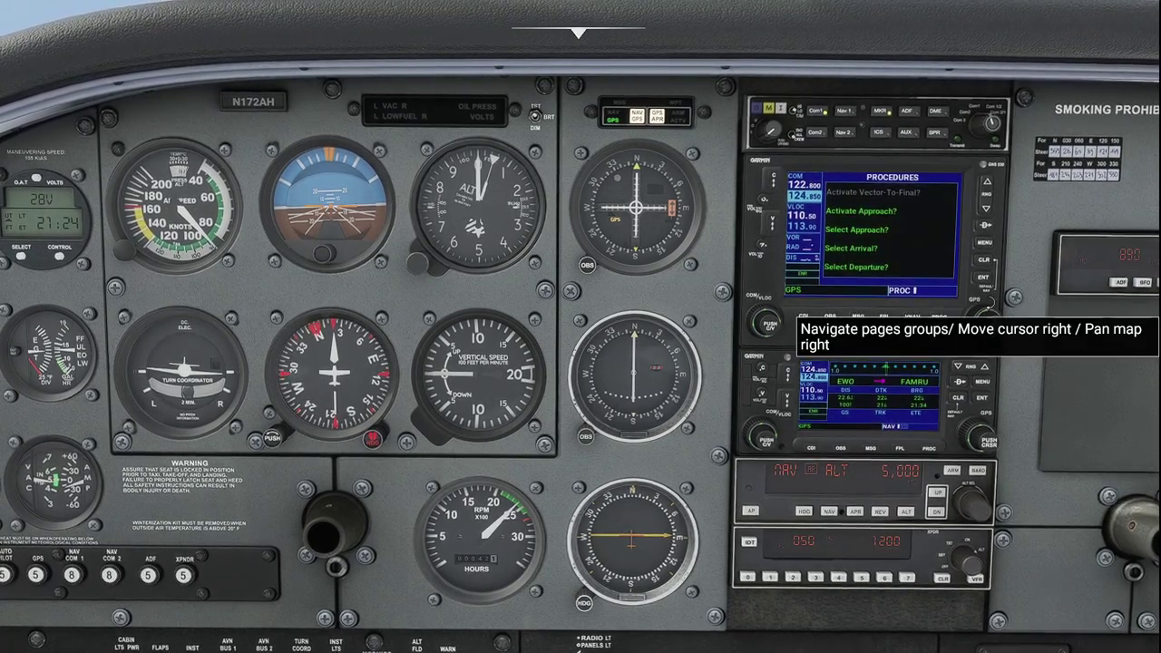
{"action": "left_click", "coordinate": [989, 284]}
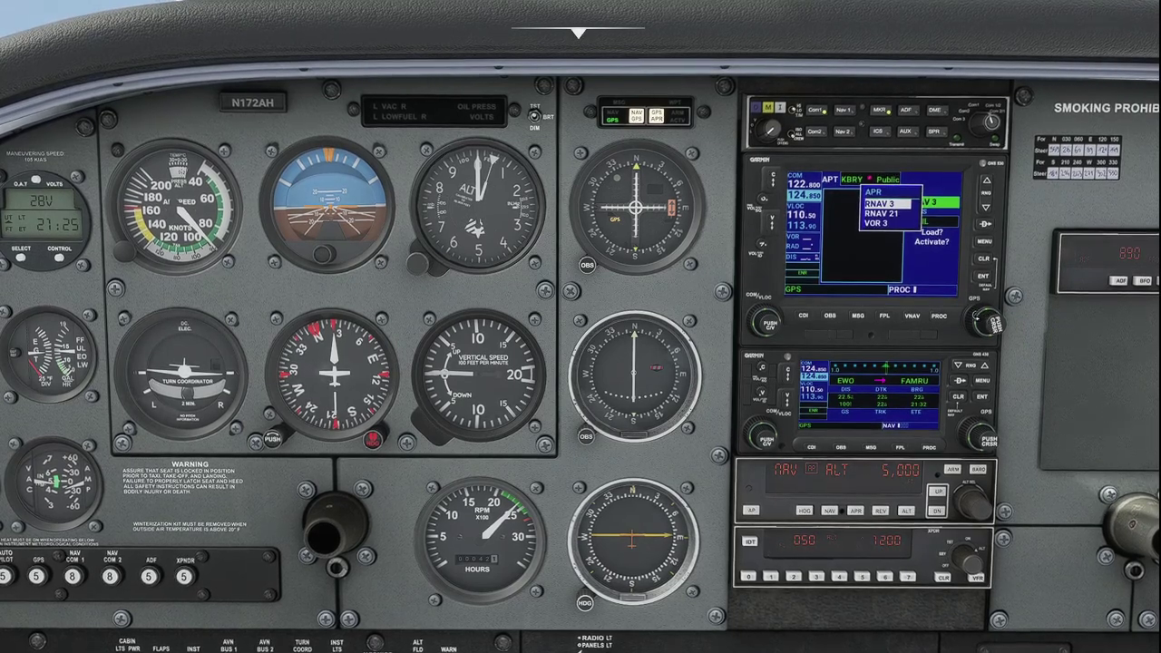
{"action": "left_click", "coordinate": [974, 315]}
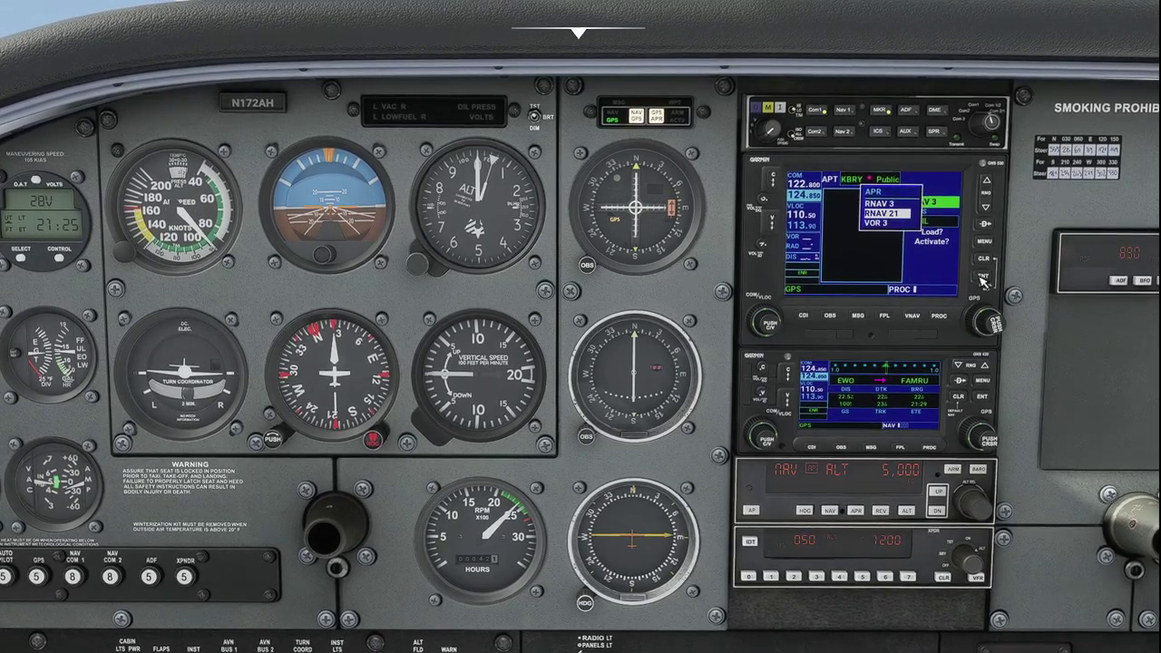
{"action": "left_click", "coordinate": [995, 322]}
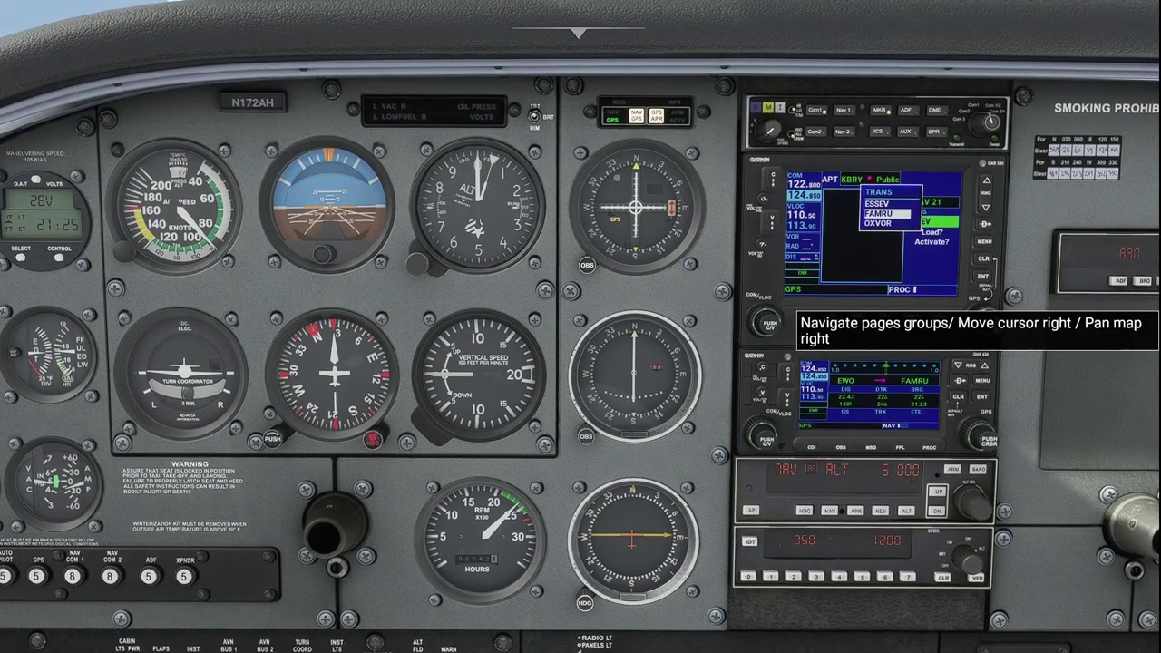
{"action": "scroll", "coordinate": [995, 323], "scroll_direction": "down", "scroll_amount": 1}
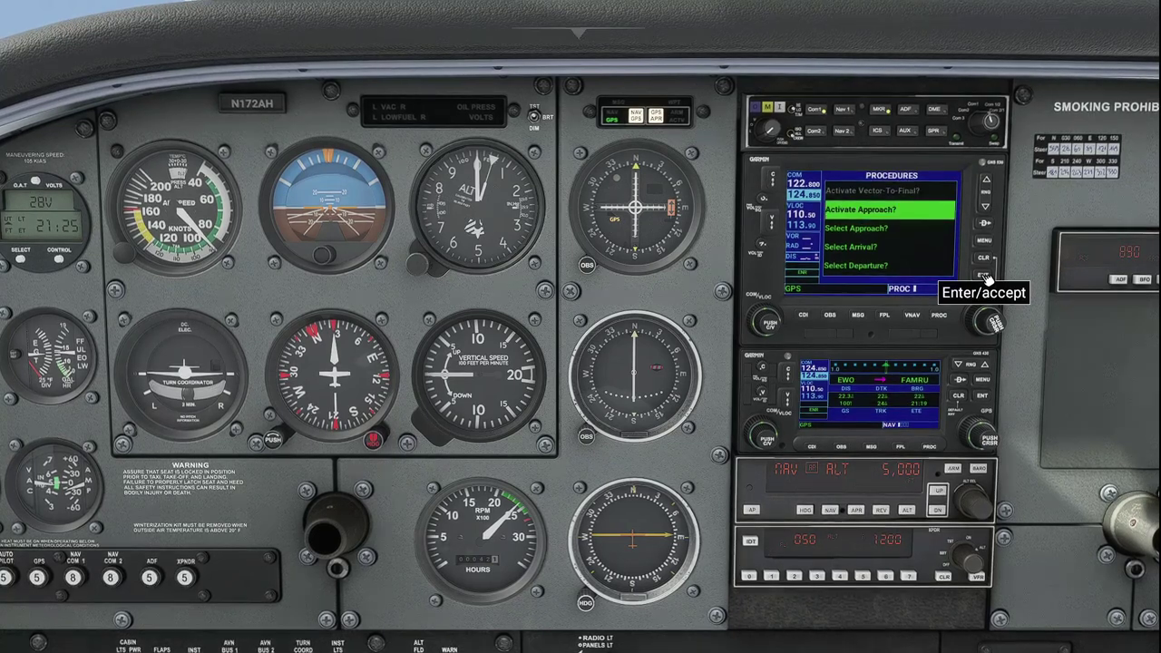
{"action": "left_click", "coordinate": [888, 314]}
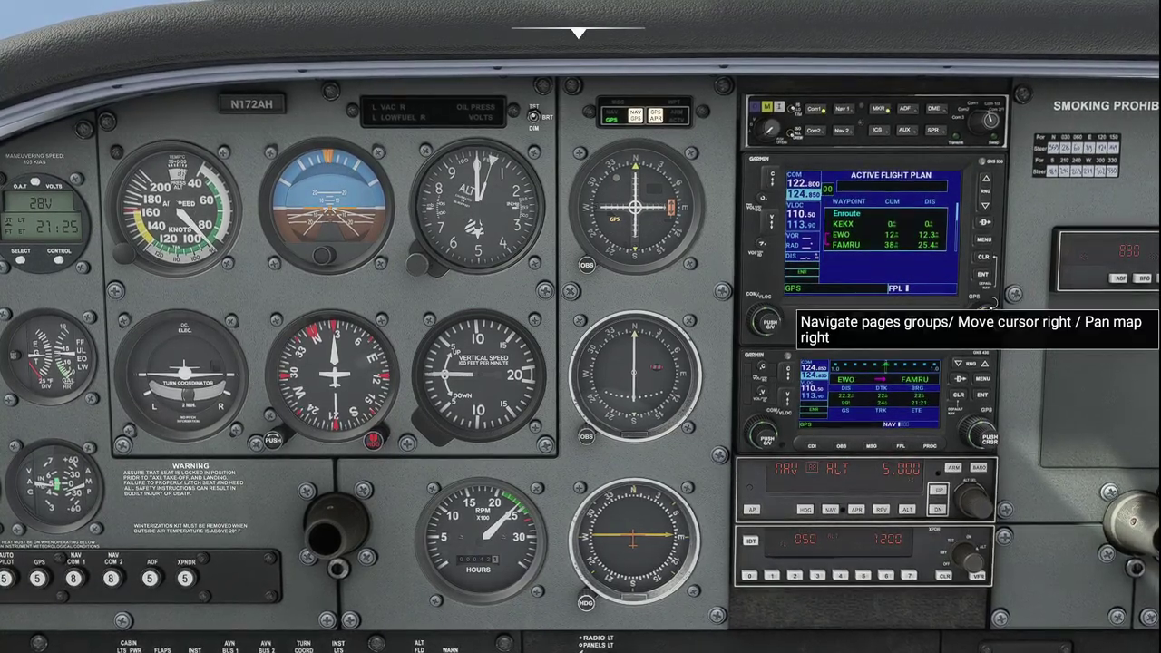
Step: Scroll the flight plan through FAMRU, OXVOR and UNDOZ down to RW21
{"action": "left_click", "coordinate": [992, 302]}
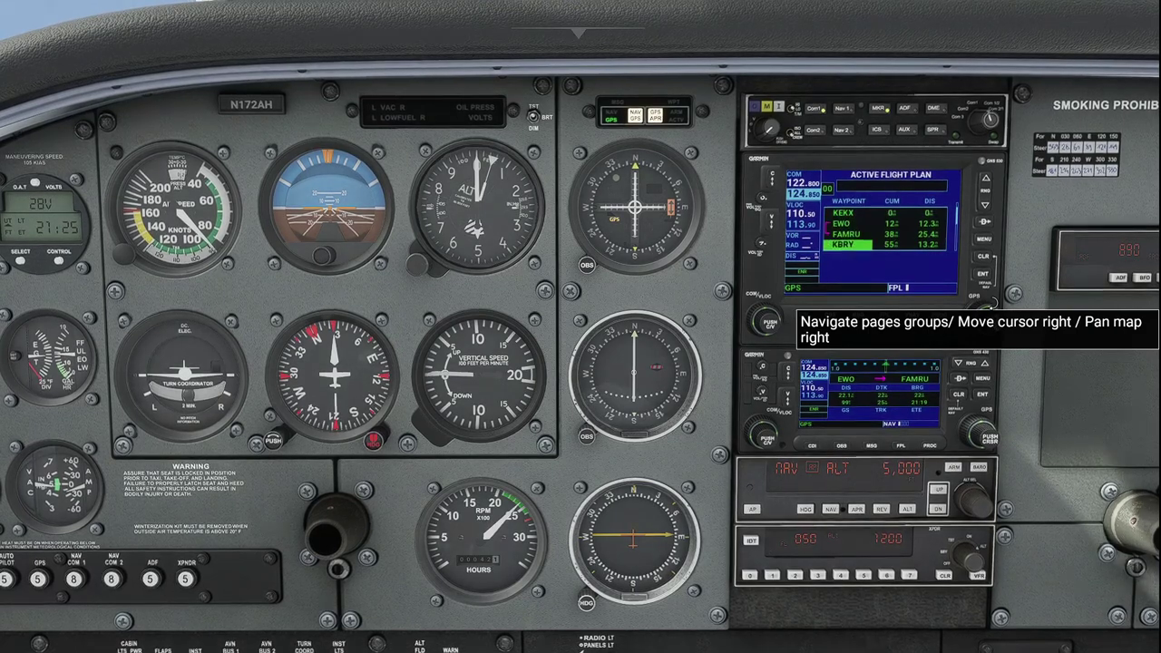
{"action": "scroll", "coordinate": [991, 303], "scroll_direction": "down", "scroll_amount": 1}
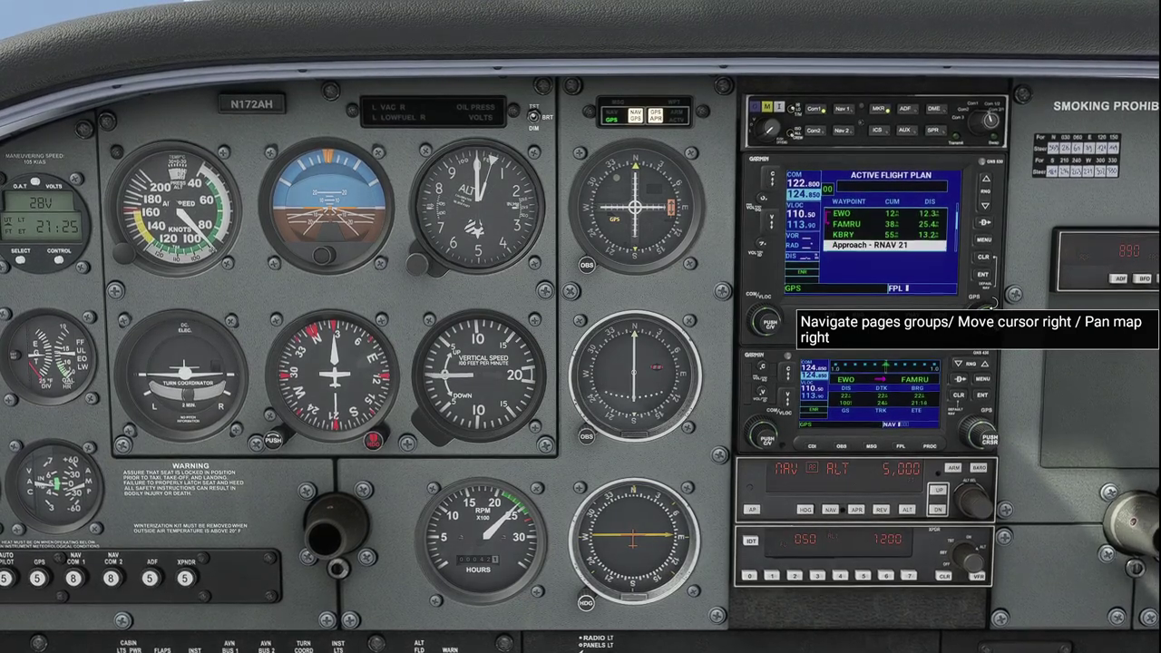
{"action": "scroll", "coordinate": [991, 303], "scroll_direction": "down", "scroll_amount": 1}
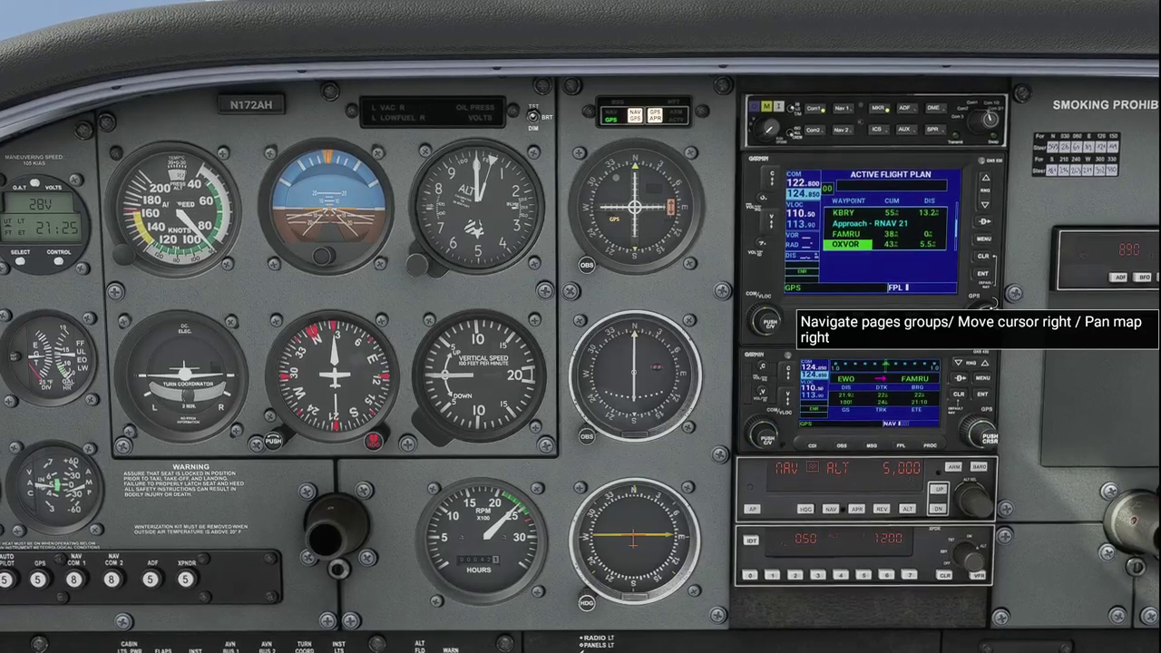
{"action": "scroll", "coordinate": [992, 302], "scroll_direction": "down", "scroll_amount": 2}
{"action": "scroll", "coordinate": [992, 302], "scroll_direction": "down", "scroll_amount": 1}
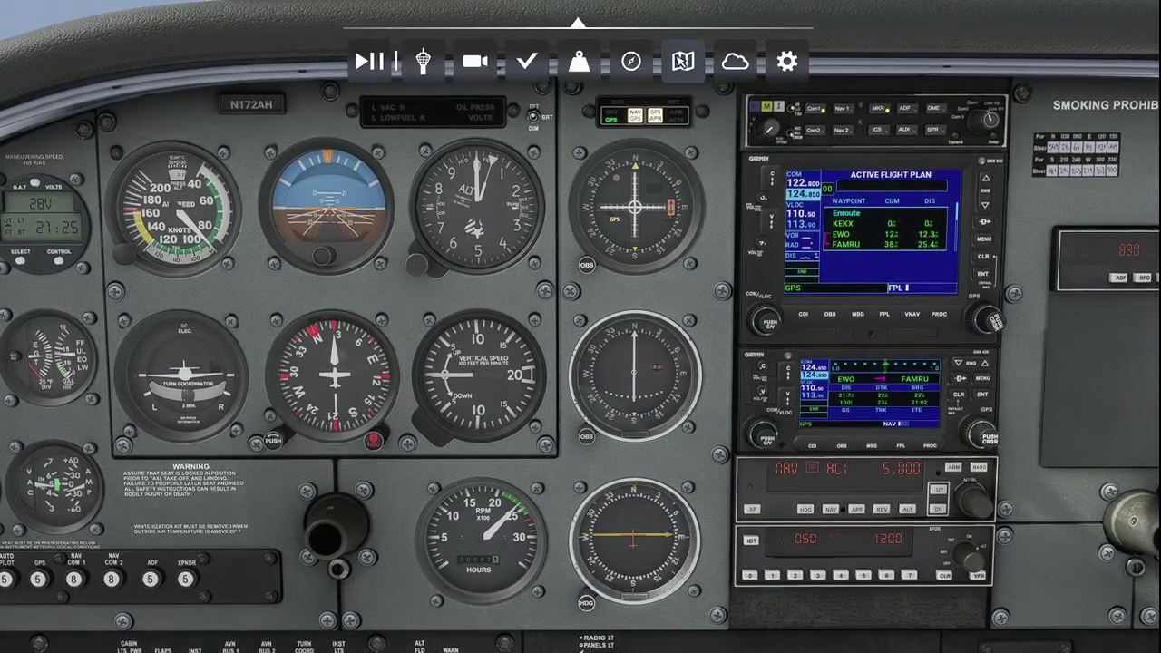
{"action": "left_click", "coordinate": [681, 61]}
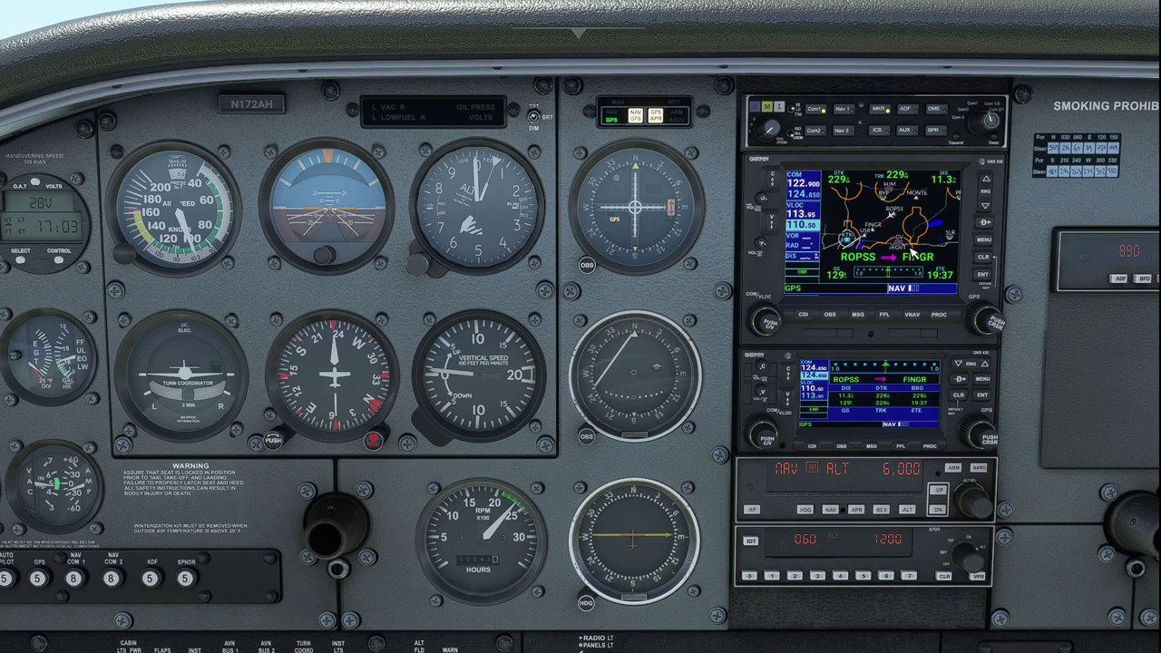
Step: Display the active flight plan listing KLBR and the FINGR7 arrival starting at PRX
{"action": "left_click", "coordinate": [888, 317]}
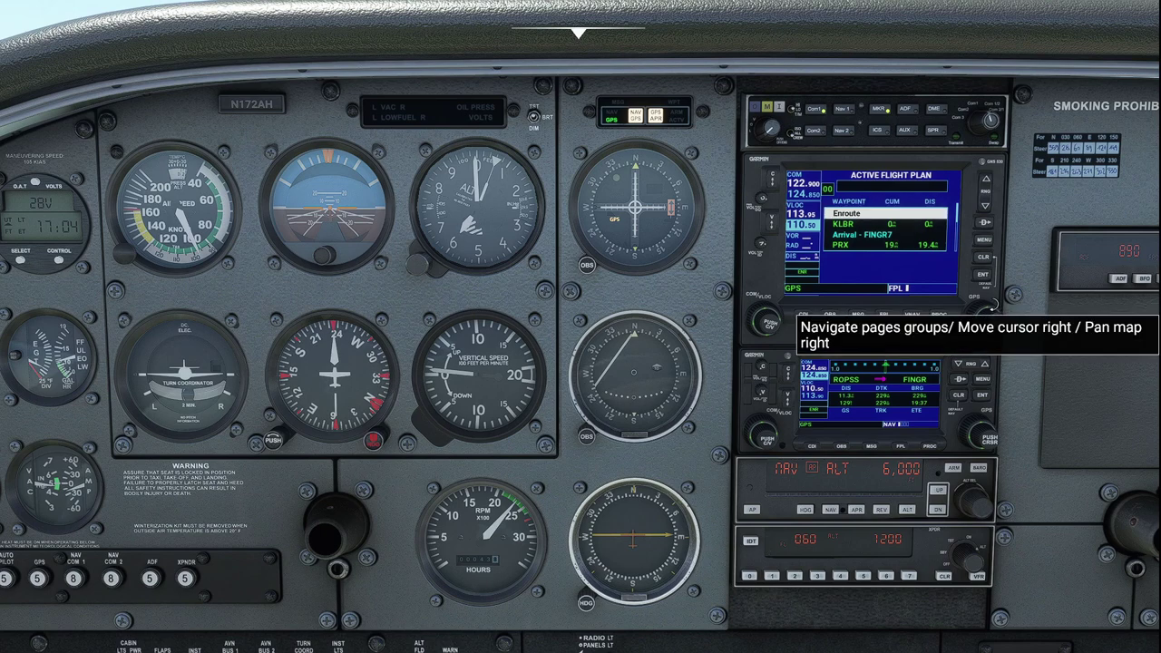
Step: Scroll the active flight plan past ROPSS, FINGR and USR down to KADS
{"action": "scroll", "coordinate": [986, 309], "scroll_direction": "down", "scroll_amount": 2}
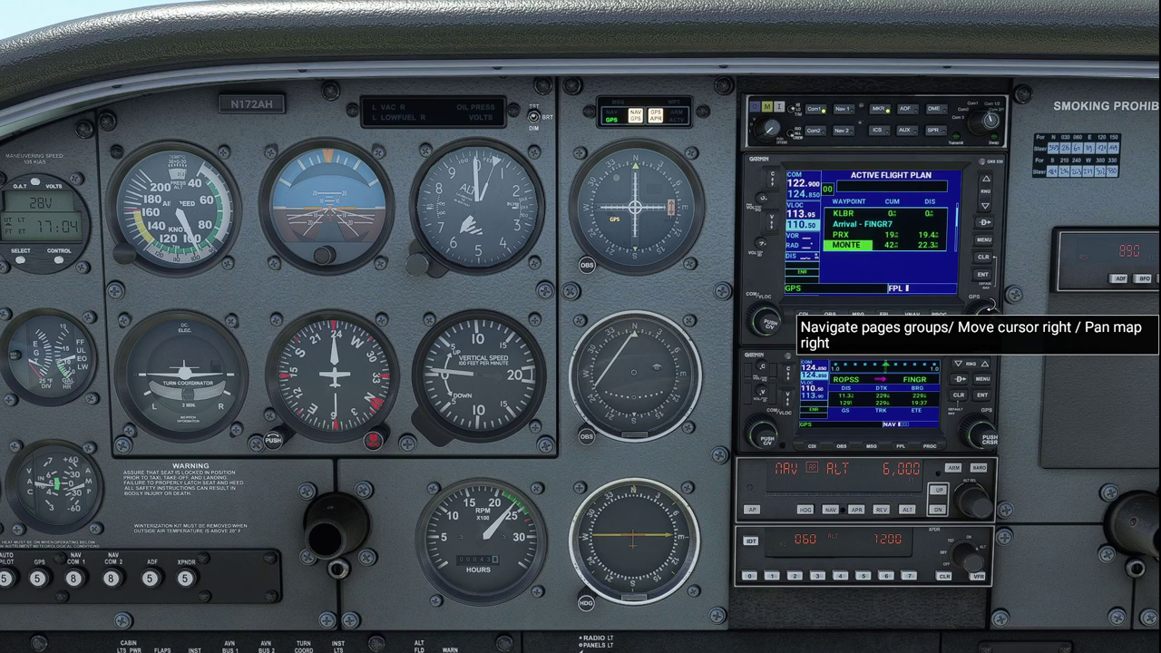
{"action": "scroll", "coordinate": [986, 308], "scroll_direction": "down", "scroll_amount": 1}
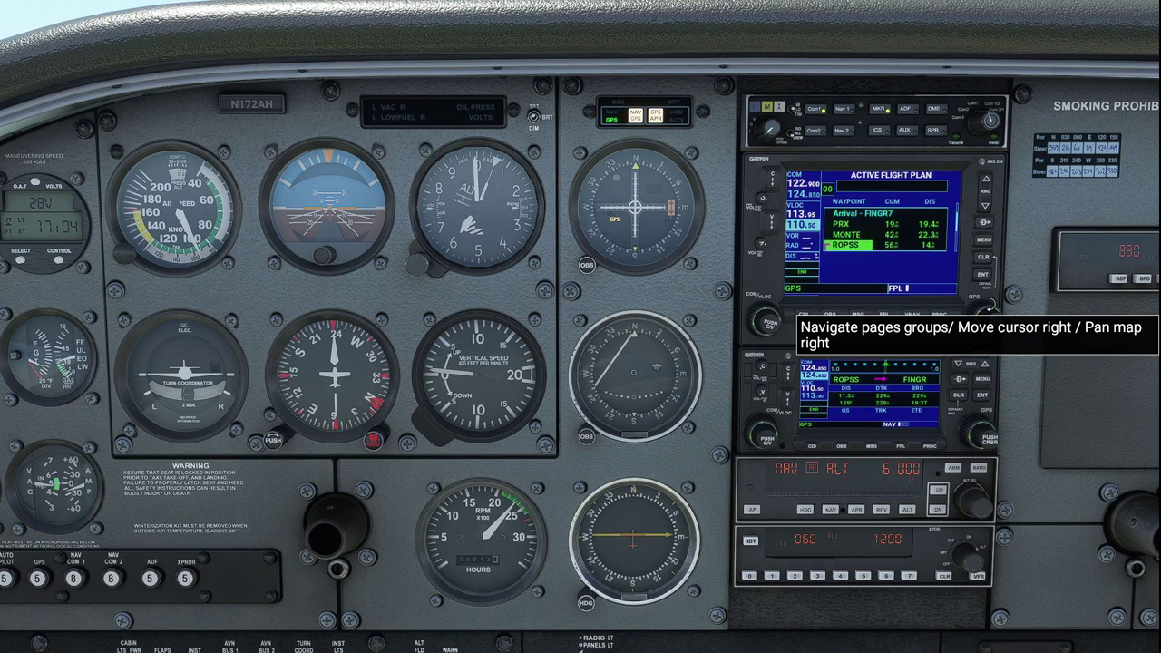
{"action": "scroll", "coordinate": [985, 308], "scroll_direction": "down", "scroll_amount": 1}
{"action": "scroll", "coordinate": [985, 308], "scroll_direction": "down", "scroll_amount": 1}
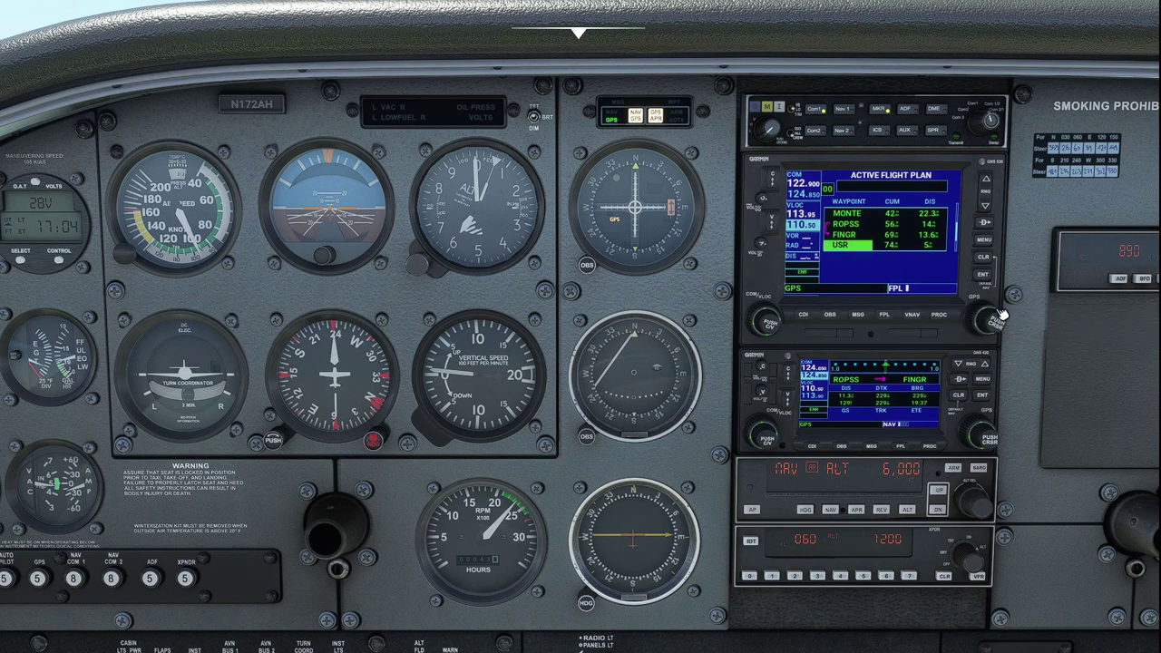
{"action": "scroll", "coordinate": [994, 305], "scroll_direction": "down", "scroll_amount": 1}
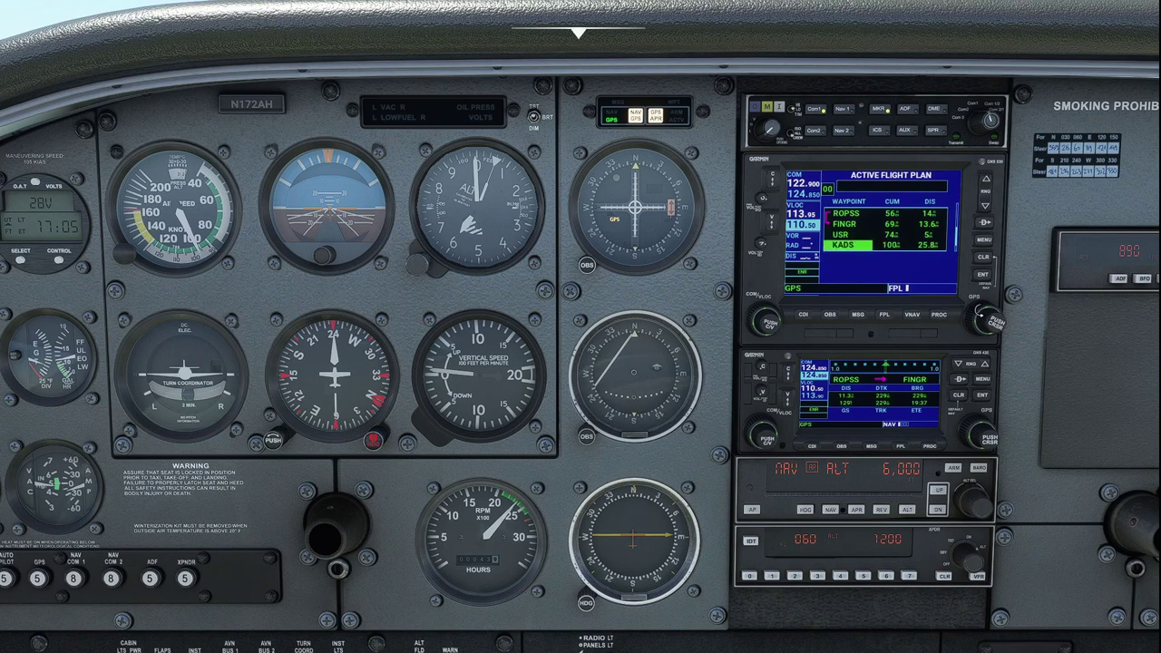
Step: Enter SORNE as the new waypoint and insert it after USR
{"action": "scroll", "coordinate": [996, 324], "scroll_direction": "up", "scroll_amount": 1}
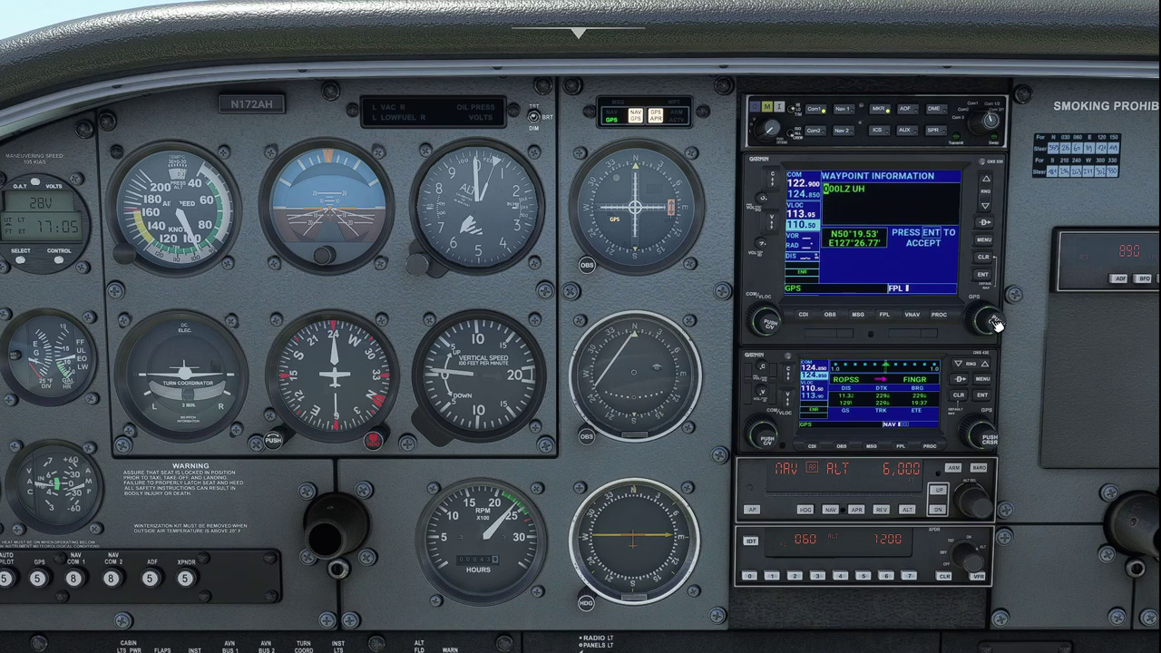
{"action": "type", "text": "SORNE K4"}
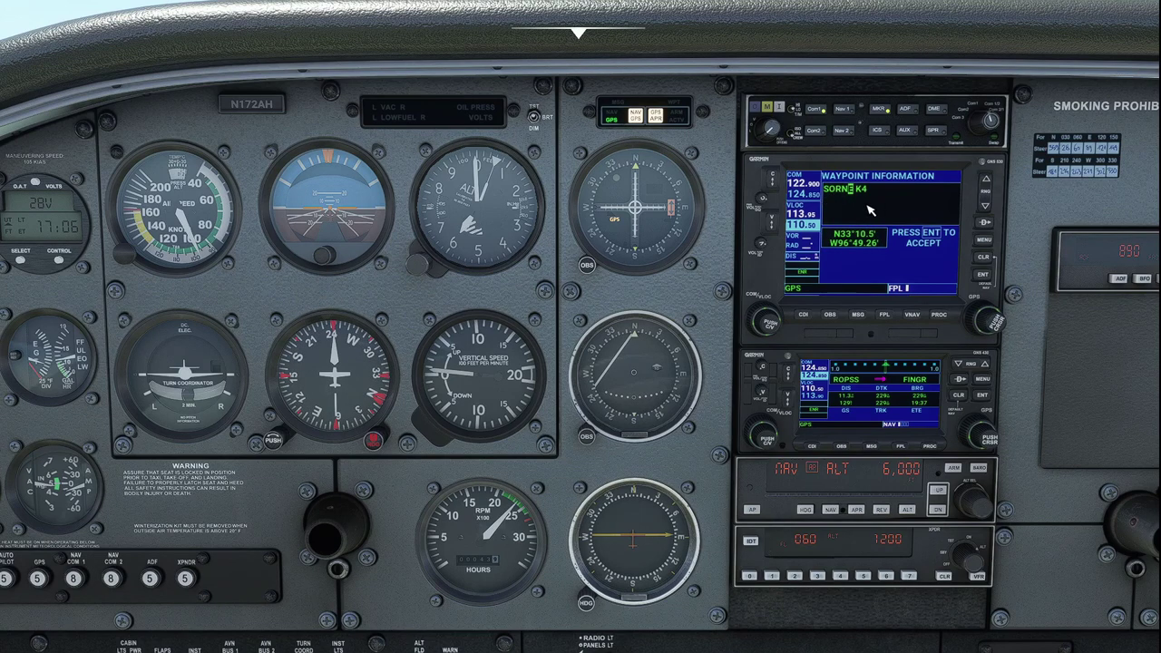
{"action": "left_click", "coordinate": [985, 276]}
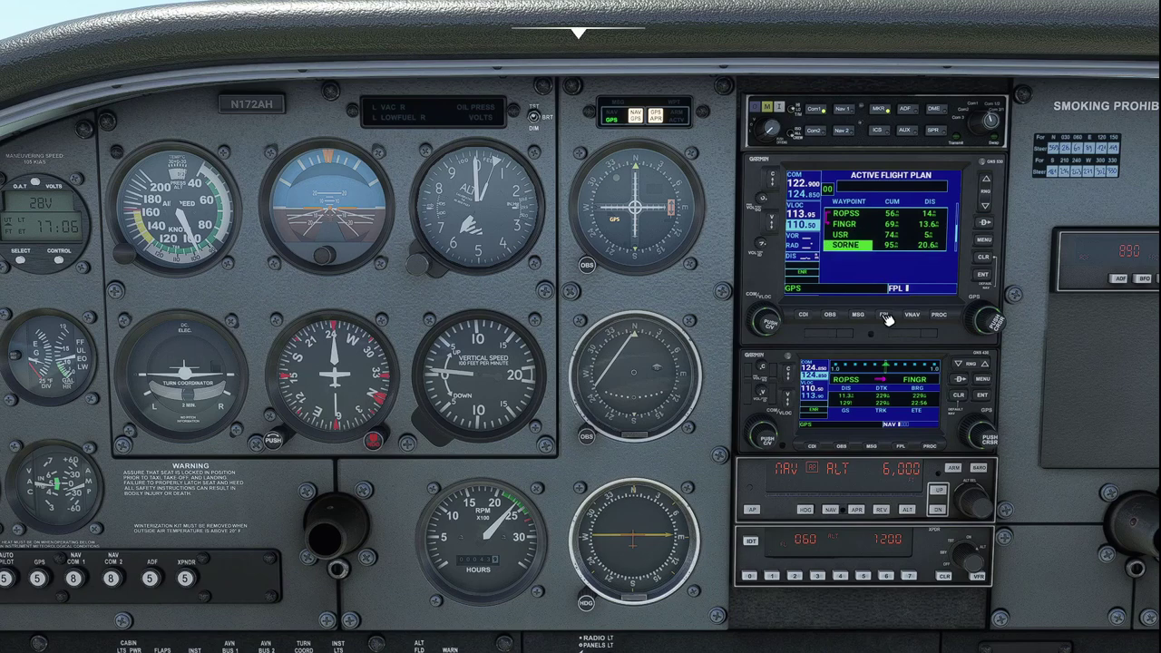
Step: Pan the VFR map to bring KTKI and USR into view, then restore the GNS 530 map page
{"action": "mouse_move", "coordinate": [580, 28]}
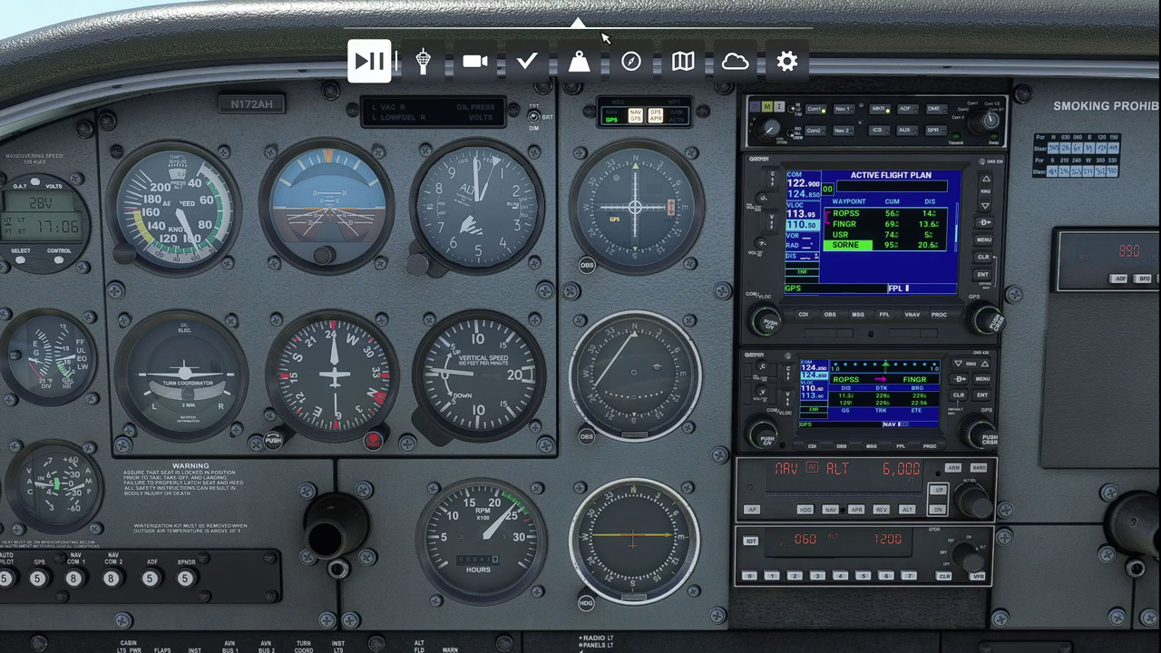
{"action": "left_click", "coordinate": [683, 61]}
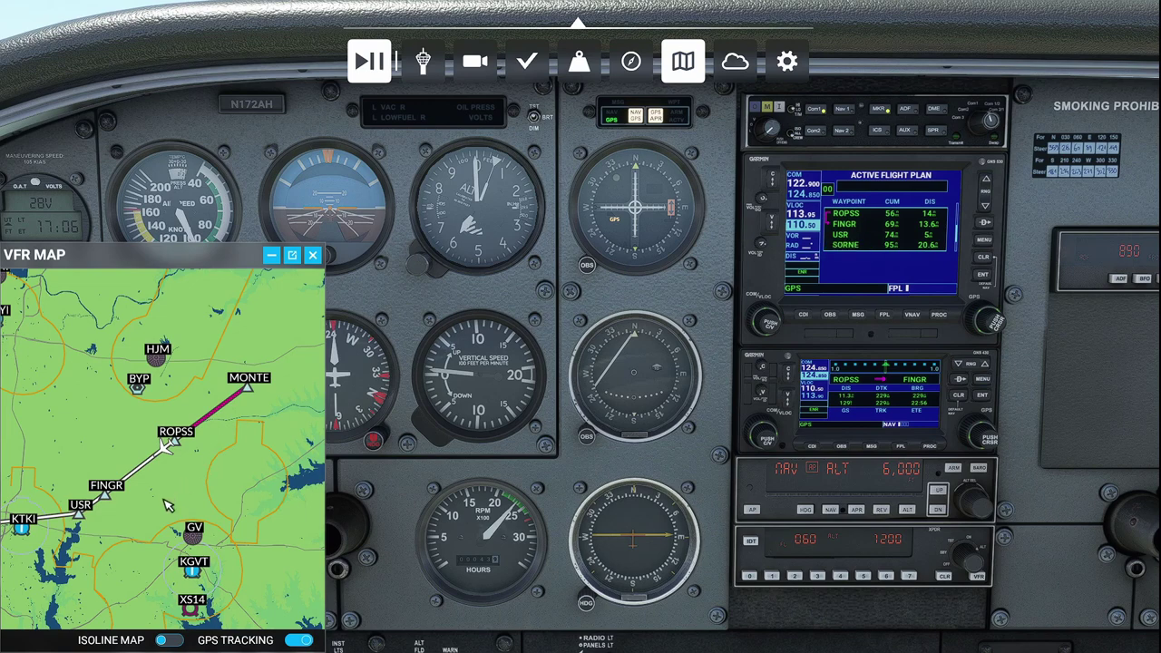
{"action": "scroll", "coordinate": [169, 505], "scroll_direction": "up", "scroll_amount": 1}
{"action": "left_click_drag", "start_coordinate": [174, 445], "coordinate": [268, 363]}
{"action": "left_click_drag", "start_coordinate": [138, 458], "coordinate": [98, 481]}
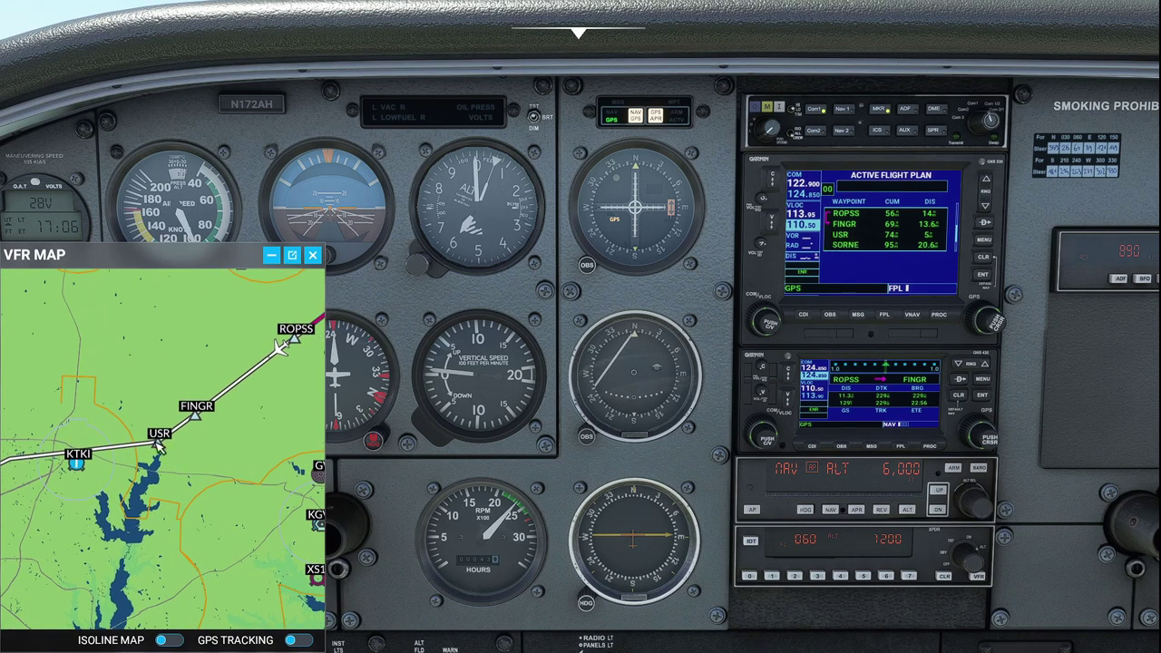
{"action": "left_click", "coordinate": [312, 257]}
{"action": "left_click", "coordinate": [892, 316]}
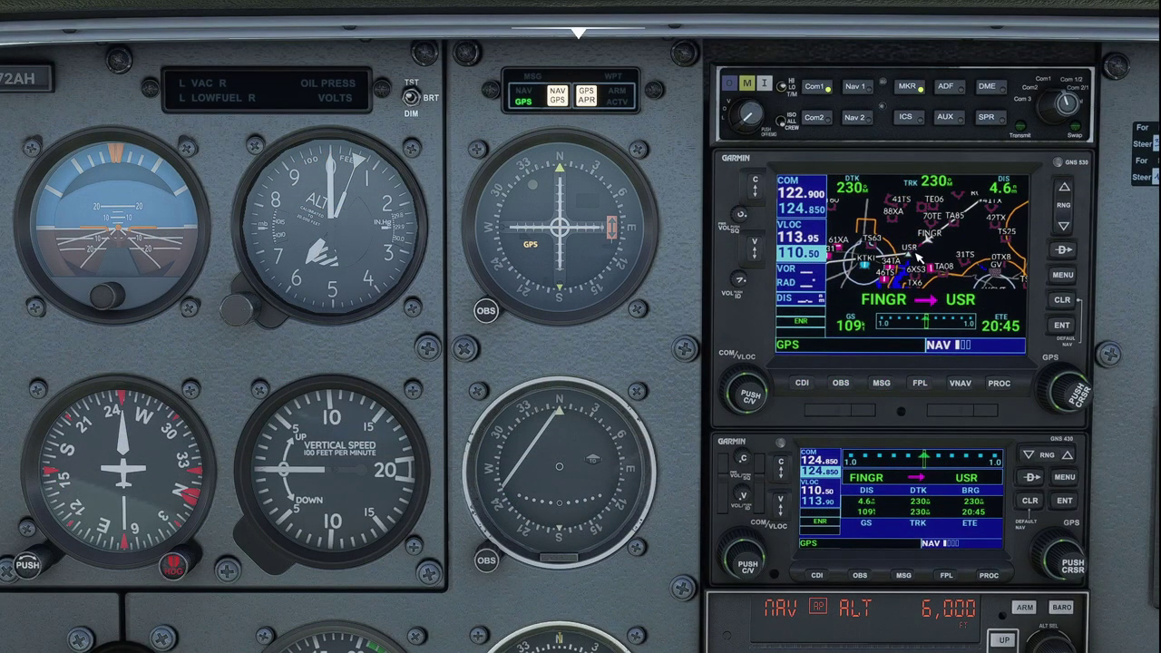
Step: Pick the KADS RNAV 15 approach with the SORNE transition and load it
{"action": "left_click", "coordinate": [1000, 385]}
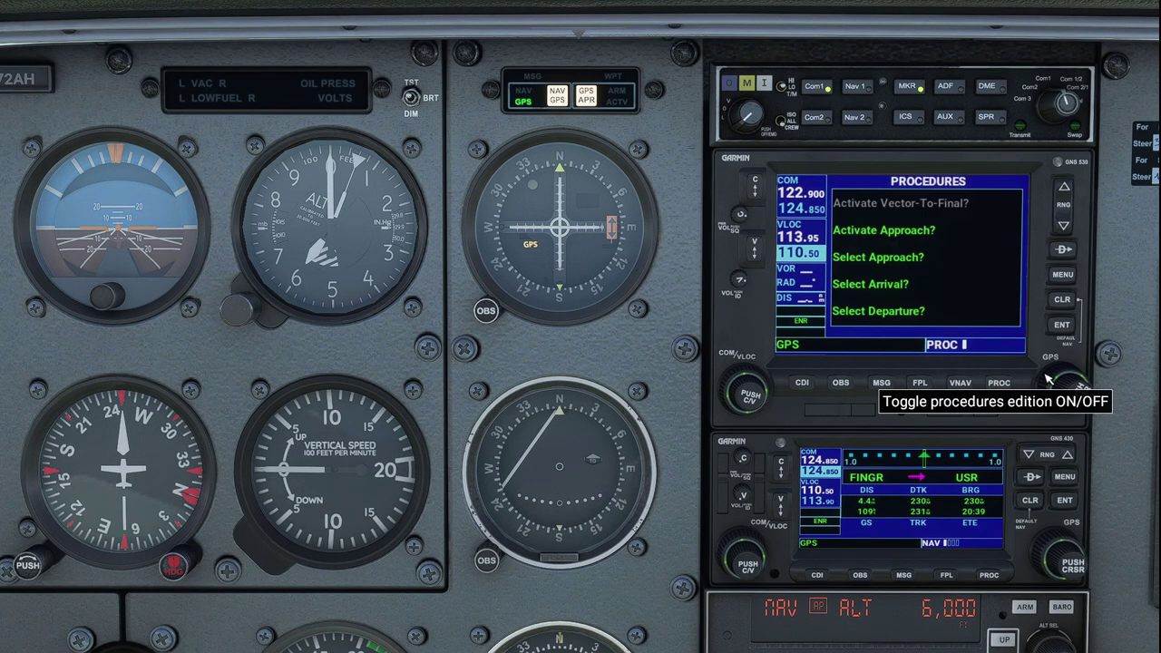
{"action": "left_click", "coordinate": [1081, 379]}
{"action": "scroll", "coordinate": [1080, 379], "scroll_direction": "down", "scroll_amount": 1}
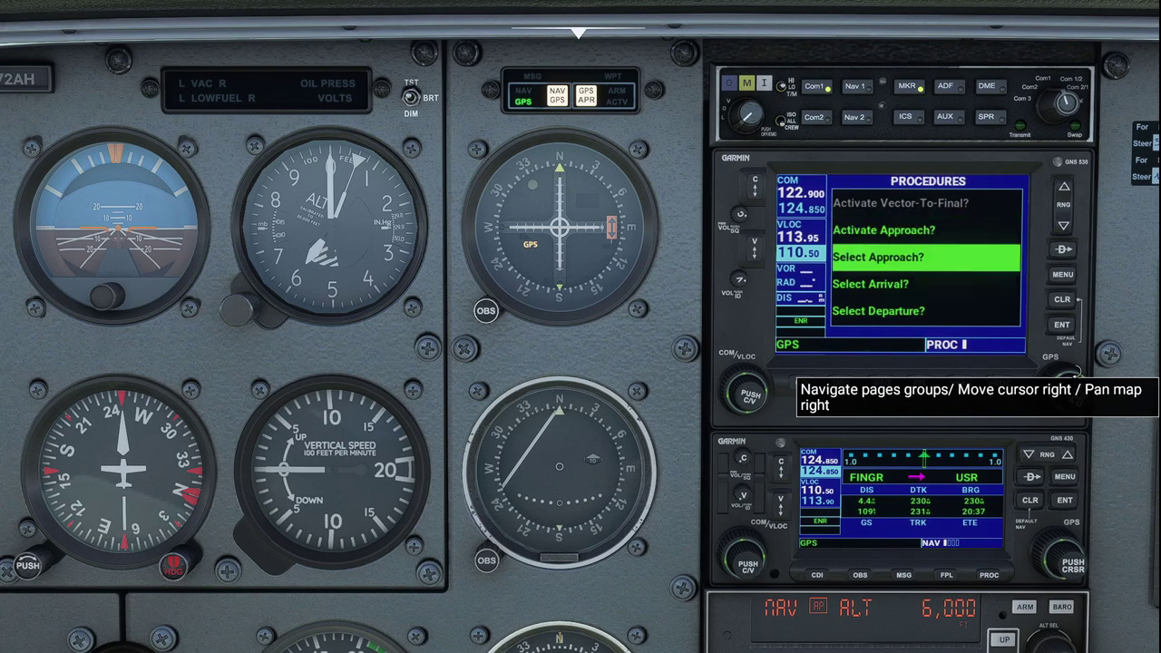
{"action": "left_click", "coordinate": [1067, 331]}
{"action": "scroll", "coordinate": [1077, 392], "scroll_direction": "down", "scroll_amount": 1}
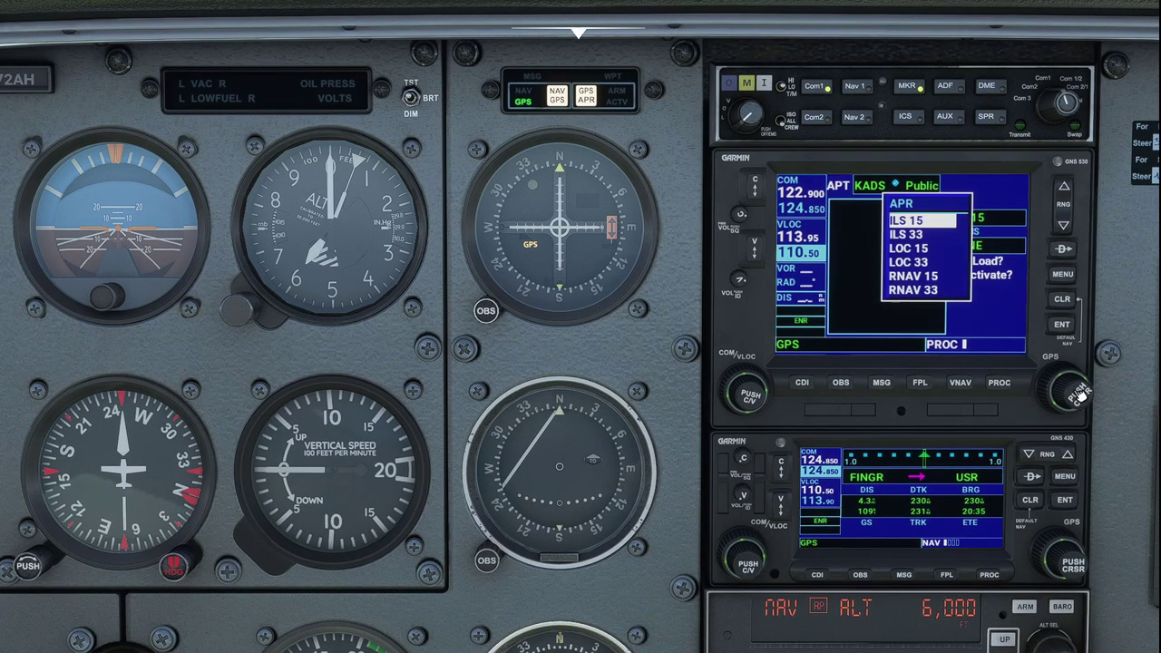
{"action": "scroll", "coordinate": [1073, 364], "scroll_direction": "down", "scroll_amount": 4}
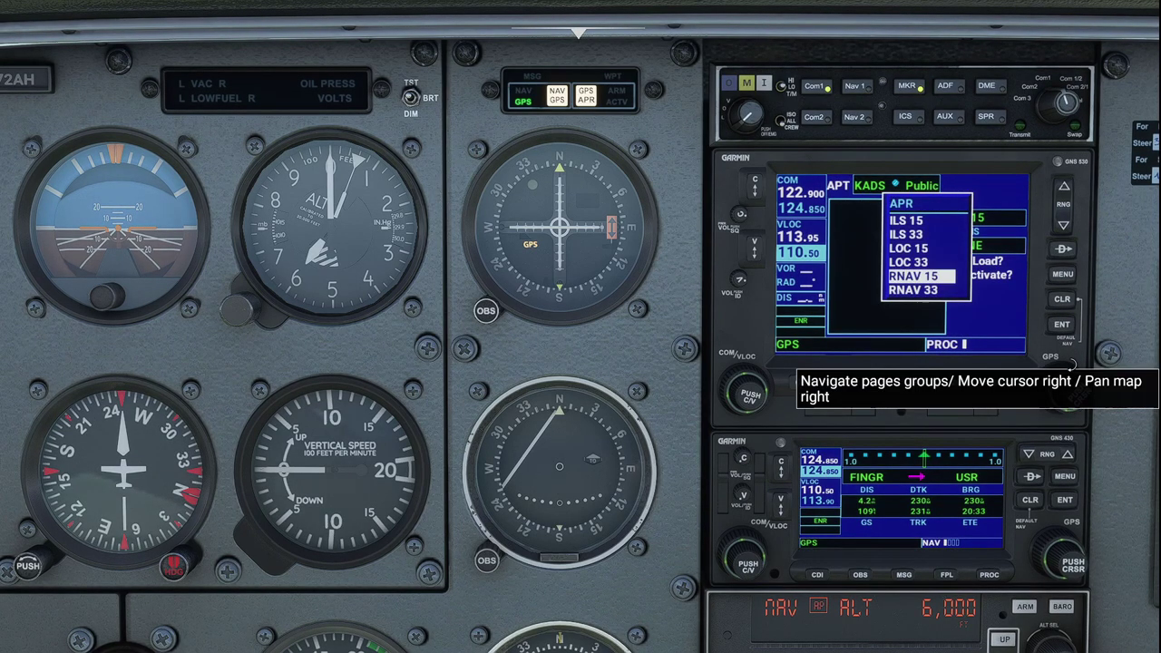
{"action": "left_click", "coordinate": [1070, 326]}
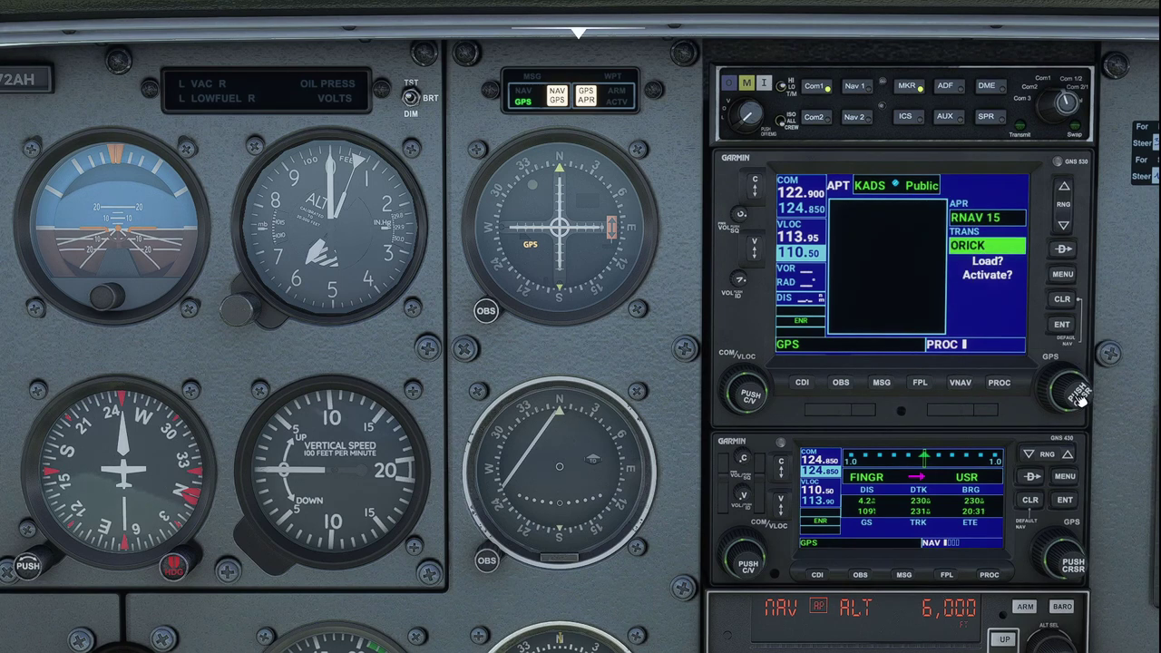
{"action": "scroll", "coordinate": [1085, 399], "scroll_direction": "down", "scroll_amount": 1}
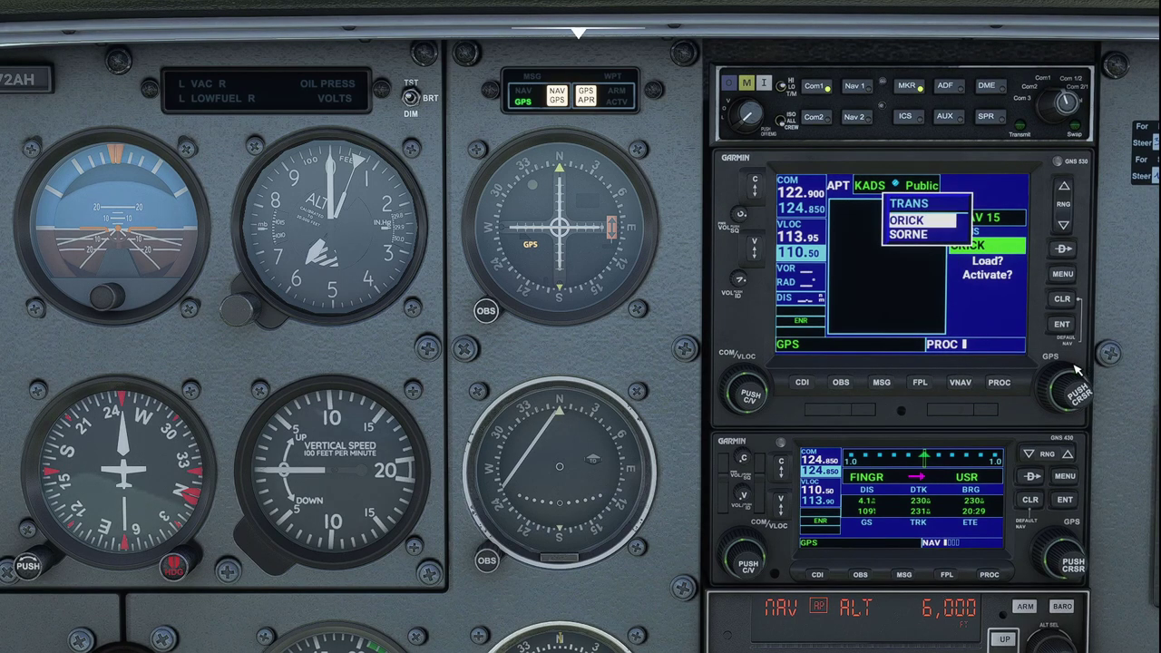
{"action": "left_click", "coordinate": [1067, 324]}
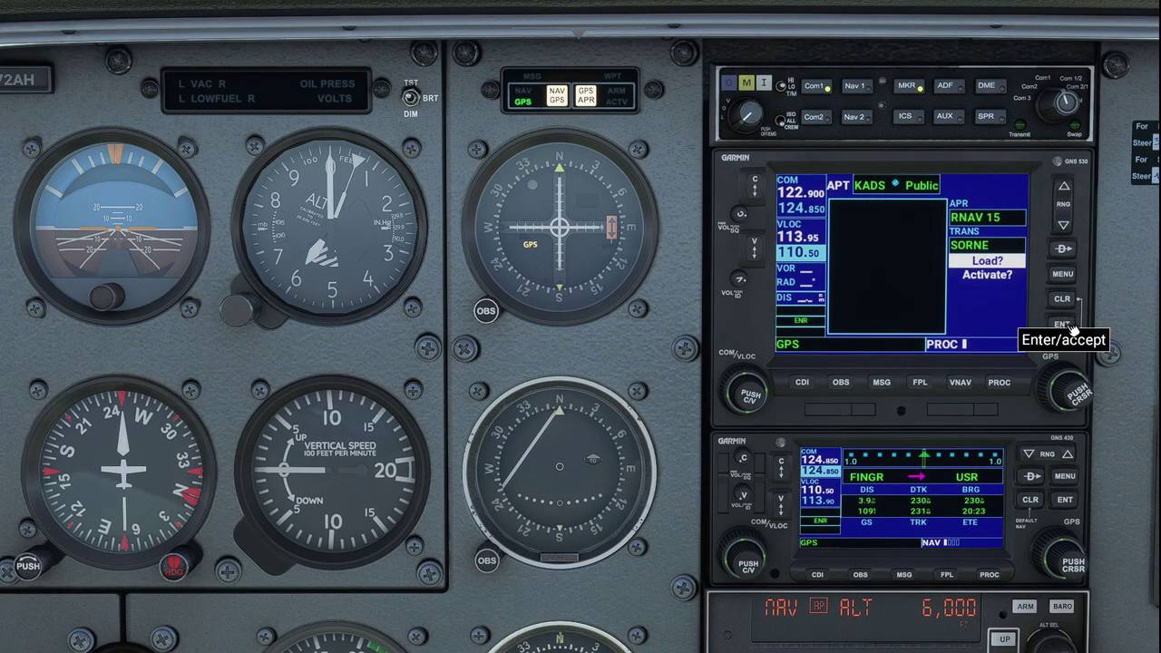
{"action": "left_click", "coordinate": [1071, 327]}
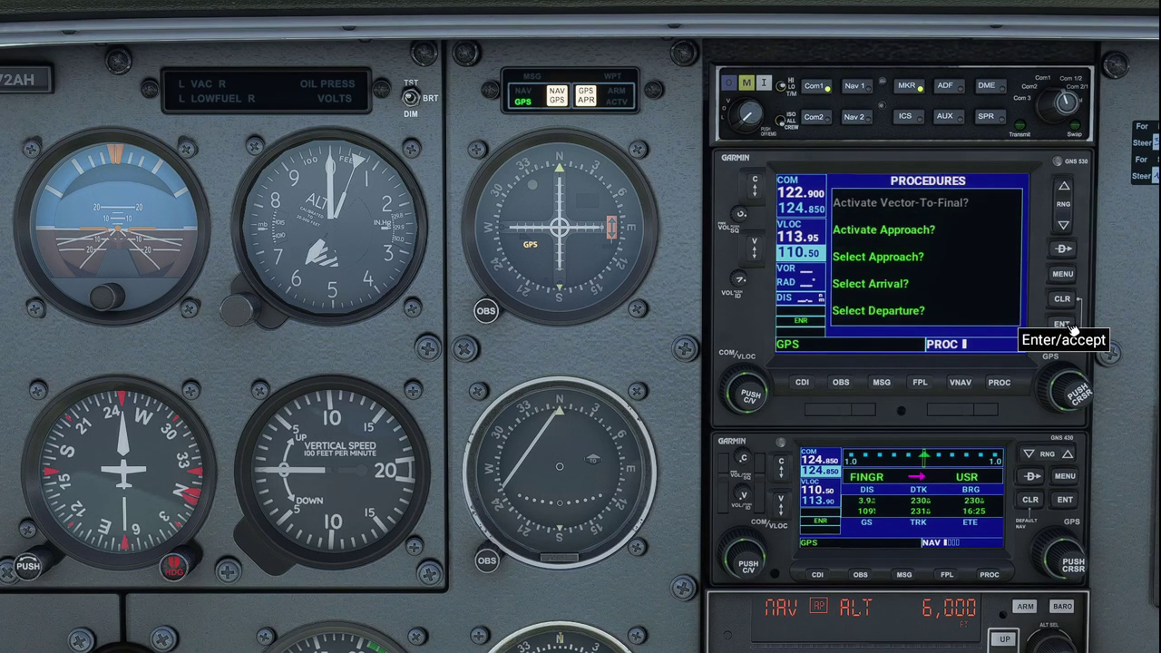
Step: Scroll the active flight plan to confirm it ends with BONOO, JERIT and RW15
{"action": "left_click", "coordinate": [923, 383]}
{"action": "left_click", "coordinate": [1084, 384]}
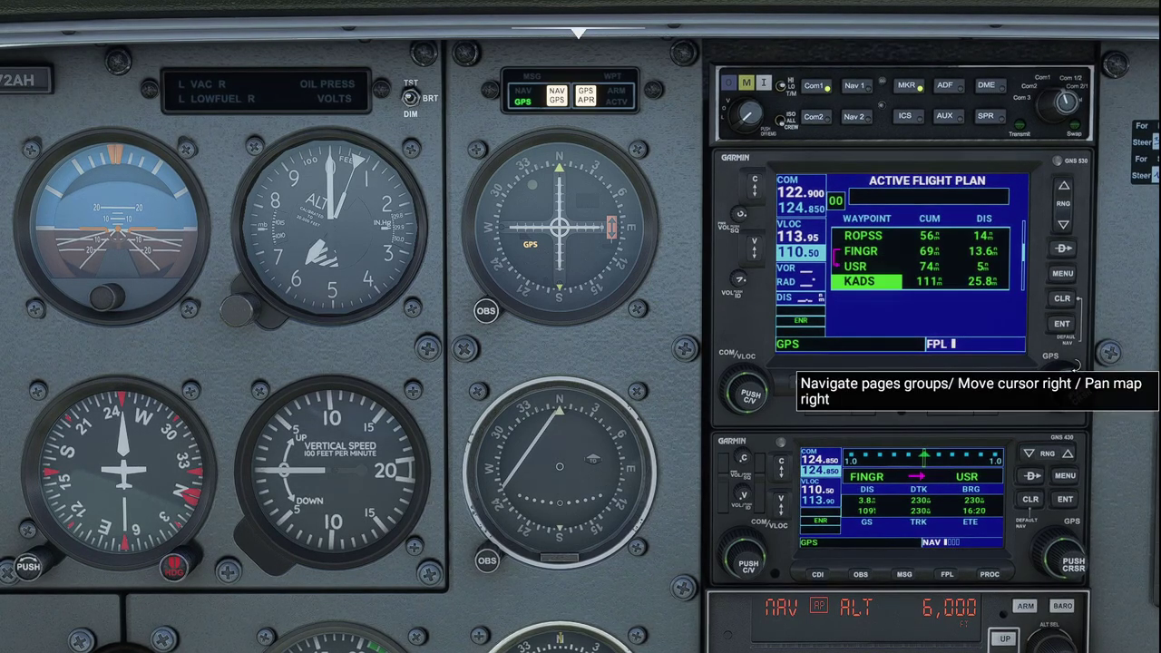
{"action": "scroll", "coordinate": [1077, 367], "scroll_direction": "down", "scroll_amount": 1}
{"action": "scroll", "coordinate": [1077, 367], "scroll_direction": "down", "scroll_amount": 1}
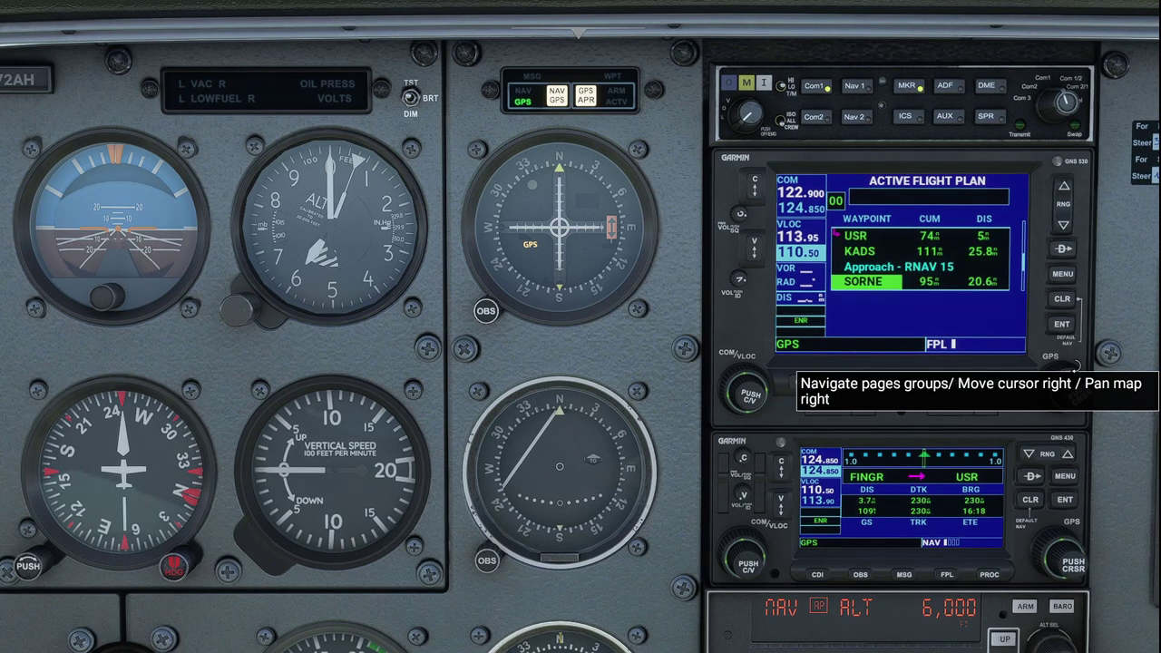
{"action": "scroll", "coordinate": [1077, 368], "scroll_direction": "down", "scroll_amount": 1}
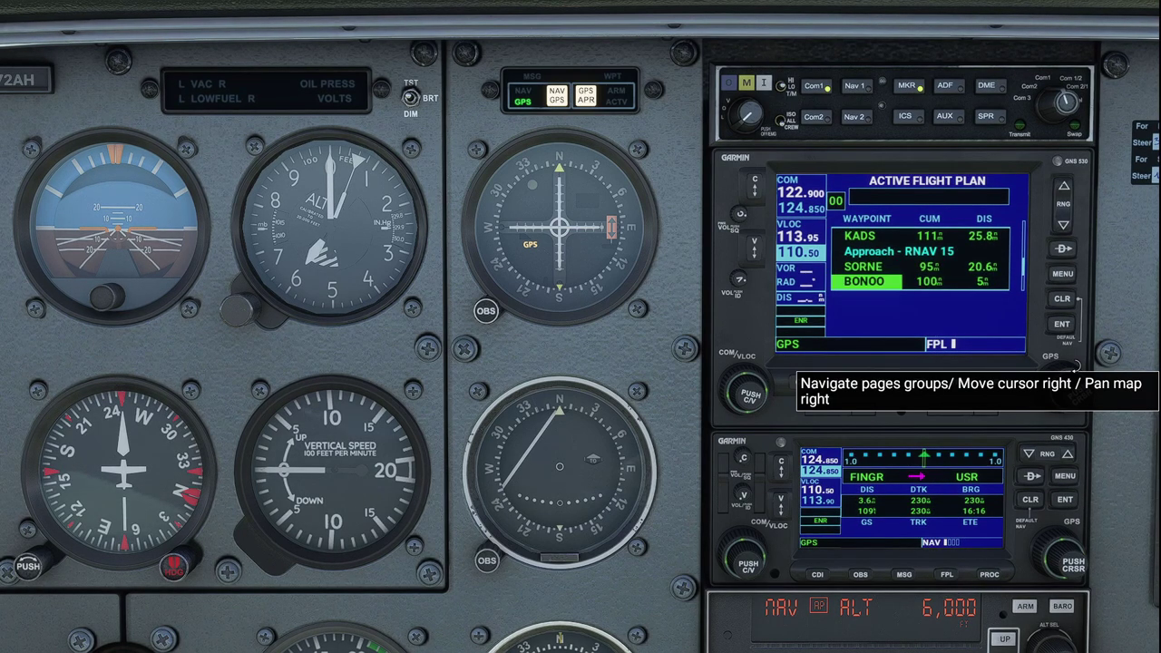
{"action": "scroll", "coordinate": [1077, 368], "scroll_direction": "down", "scroll_amount": 2}
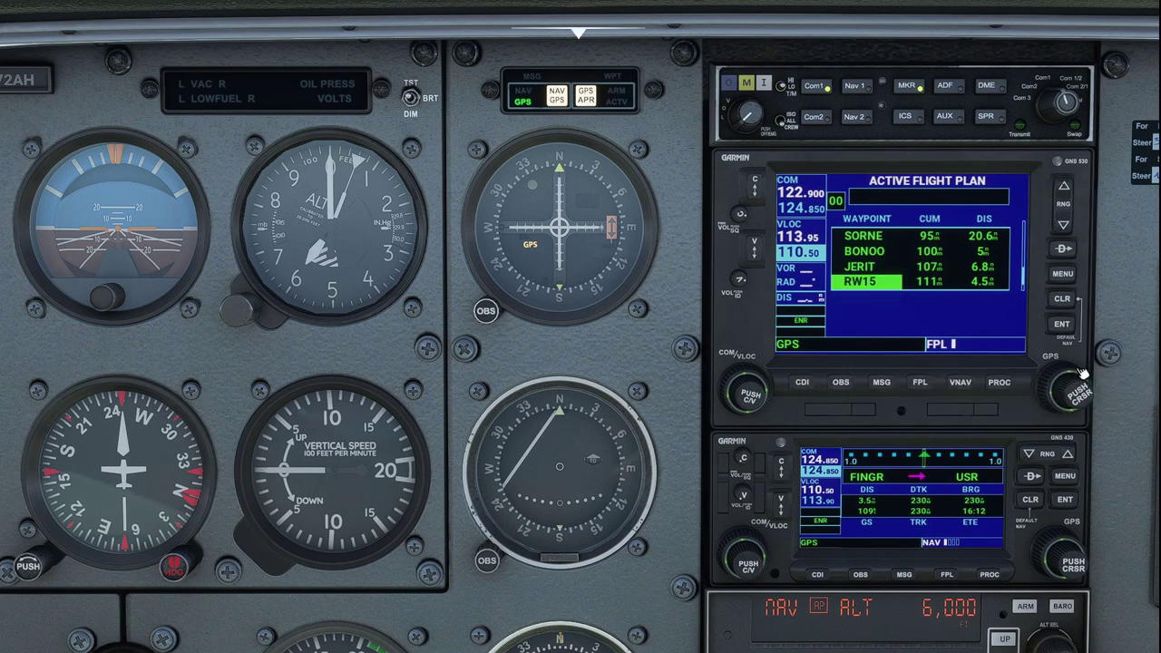
{"action": "scroll", "coordinate": [1078, 367], "scroll_direction": "down", "scroll_amount": 1}
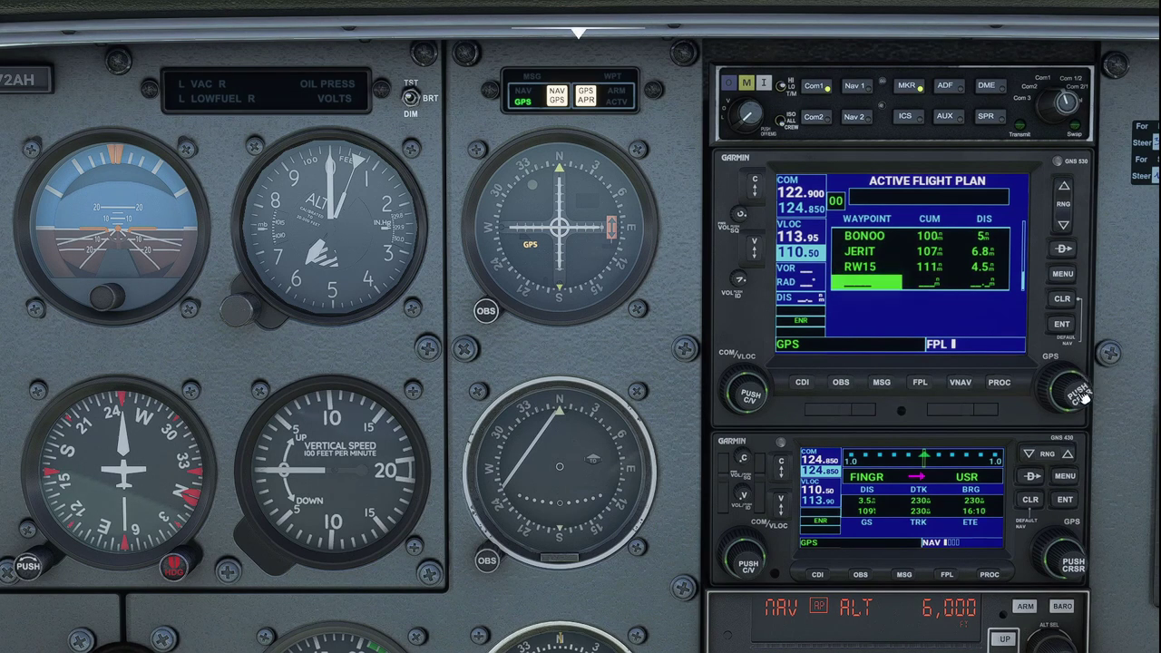
{"action": "mouse_move", "coordinate": [598, 22]}
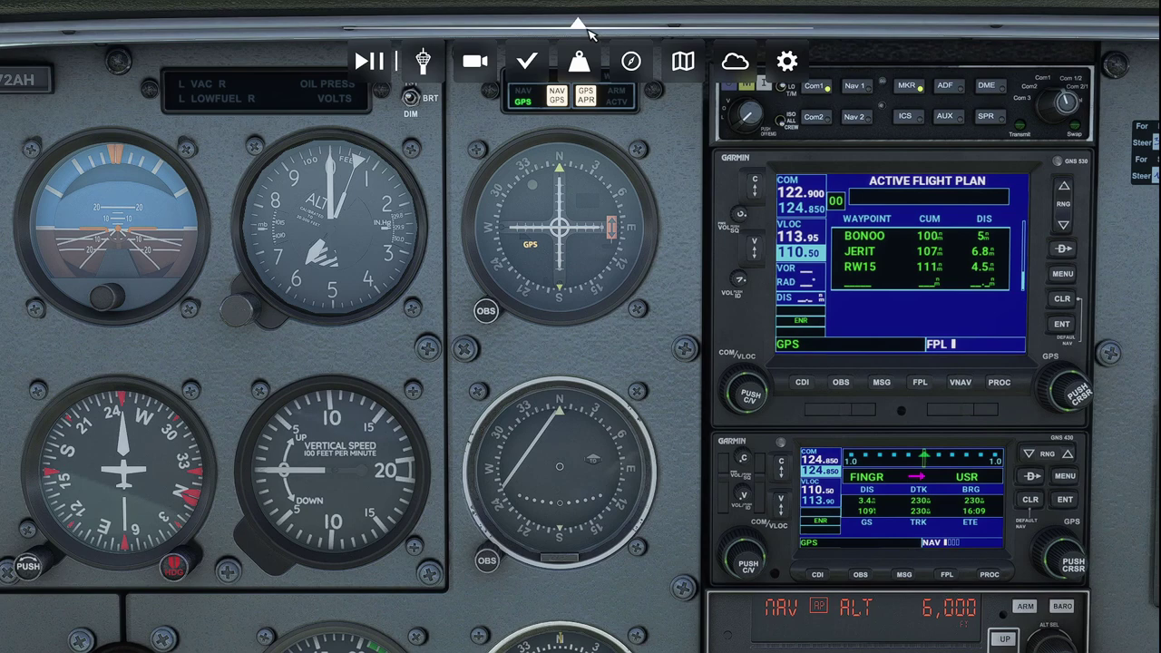
{"action": "left_click", "coordinate": [683, 60]}
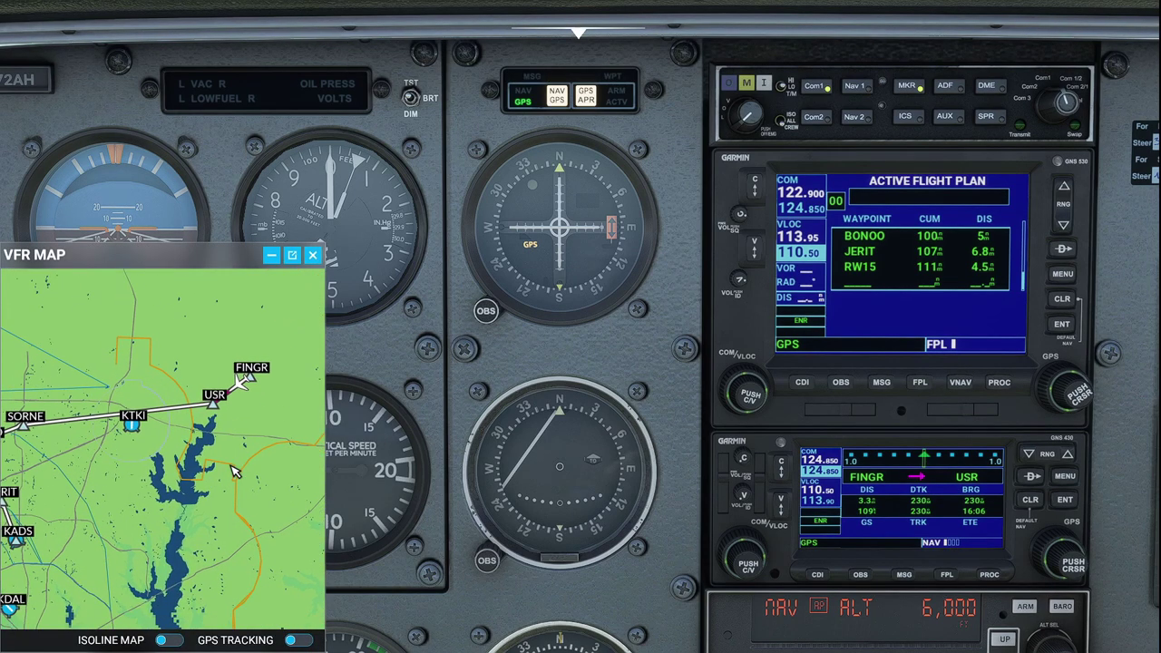